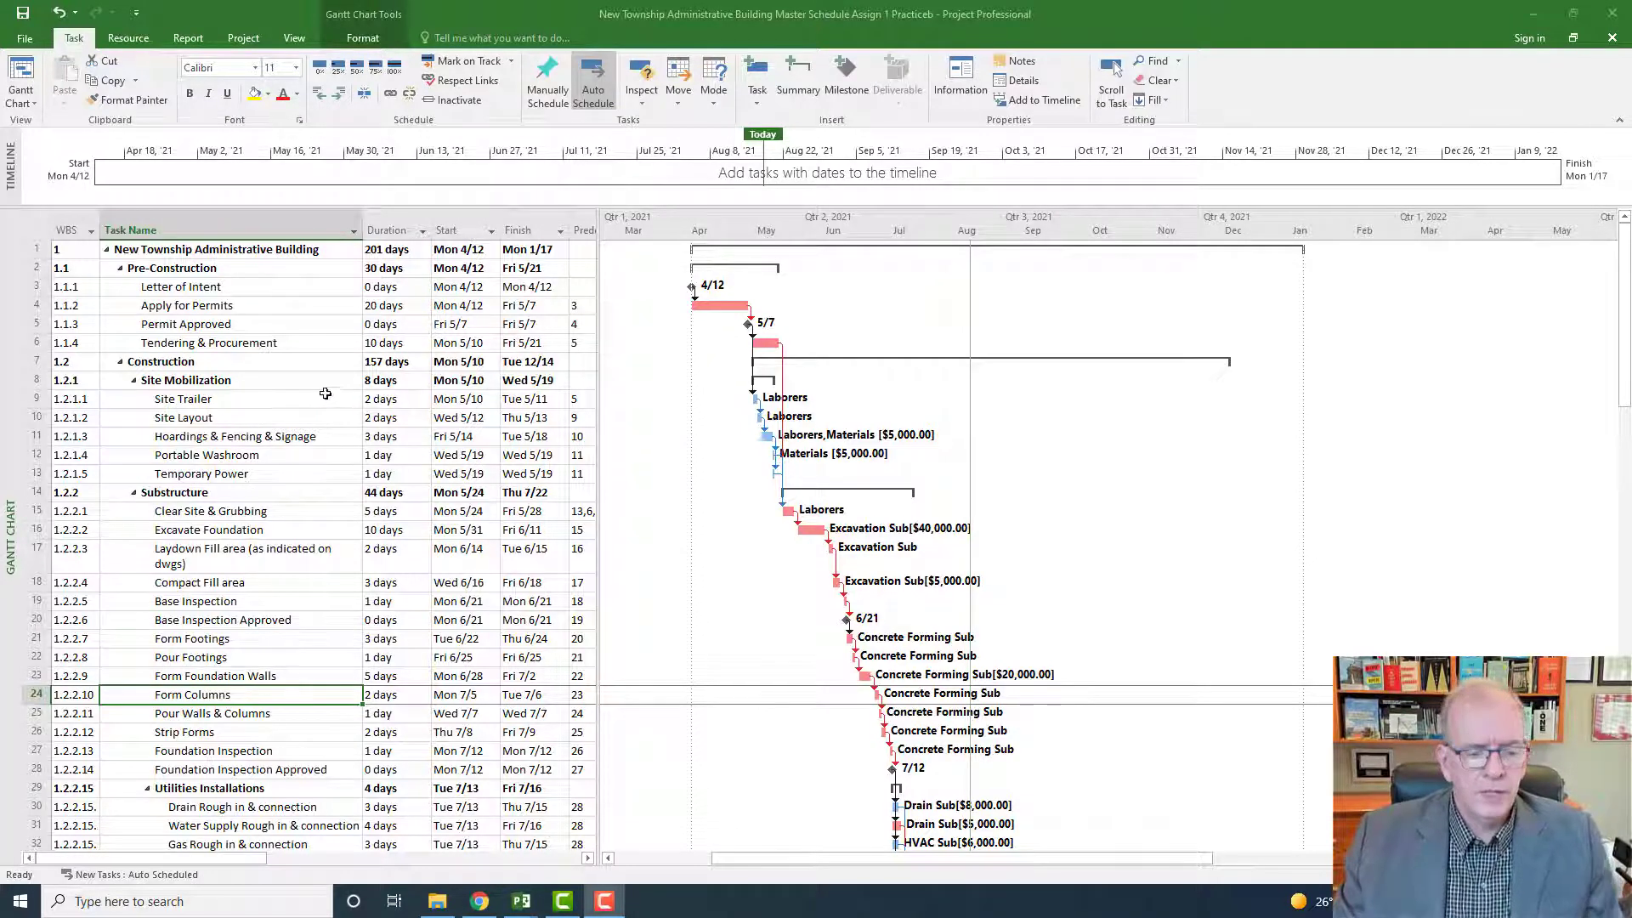
Select the project summary task and the Pre-Construction, Construction, Site Mobilization and Substructure phases
click(201, 255)
click(181, 271)
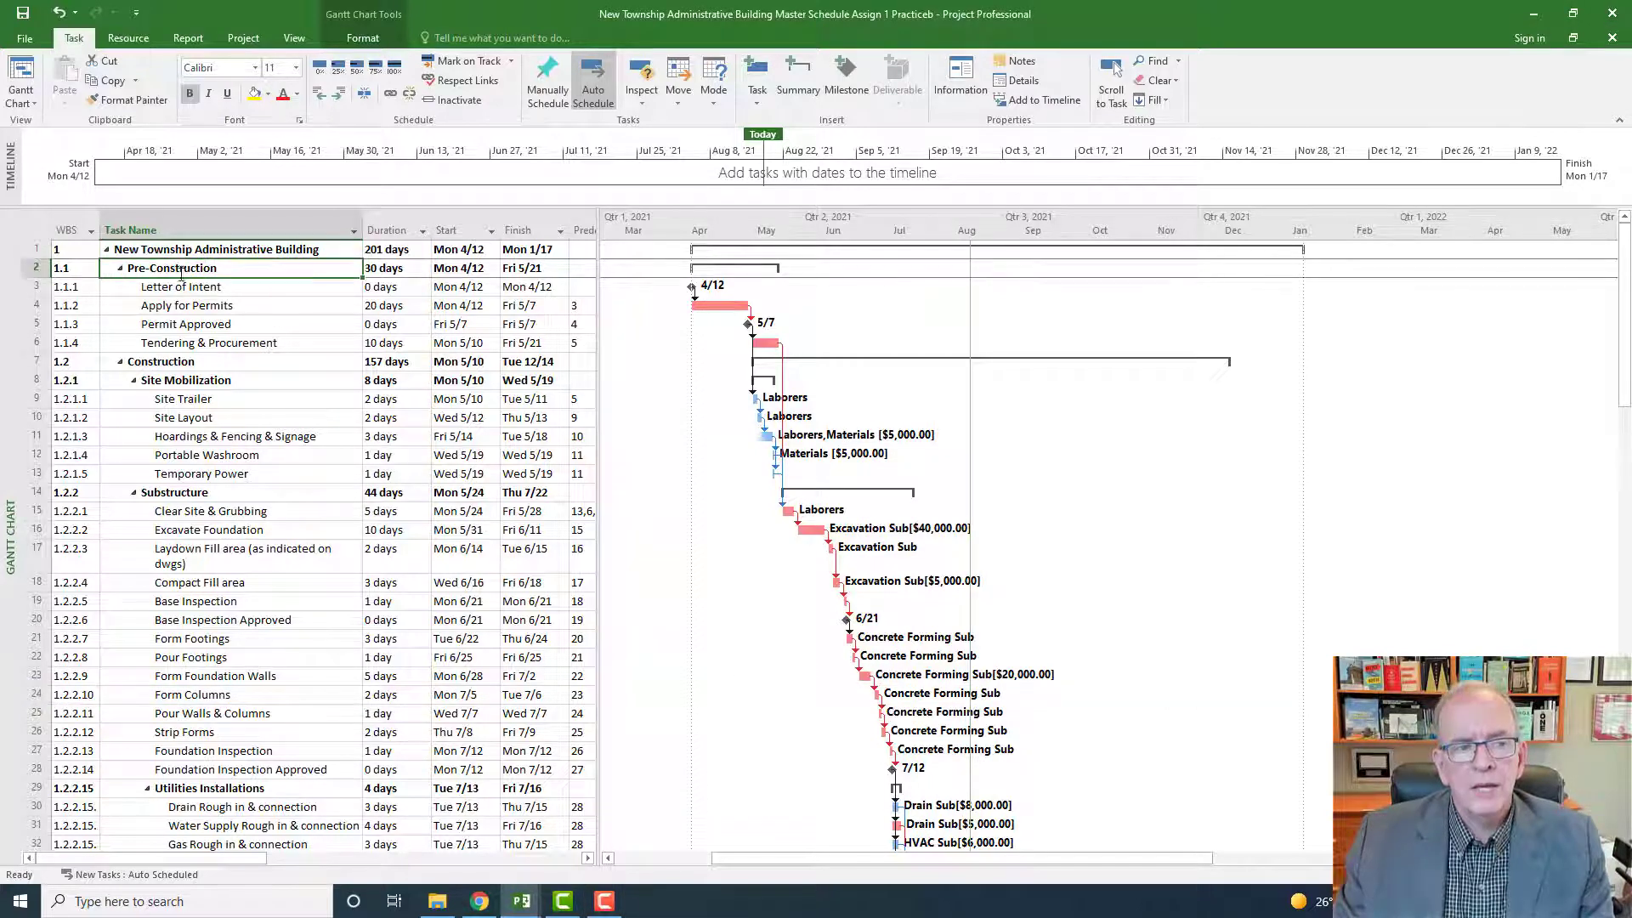
click(180, 366)
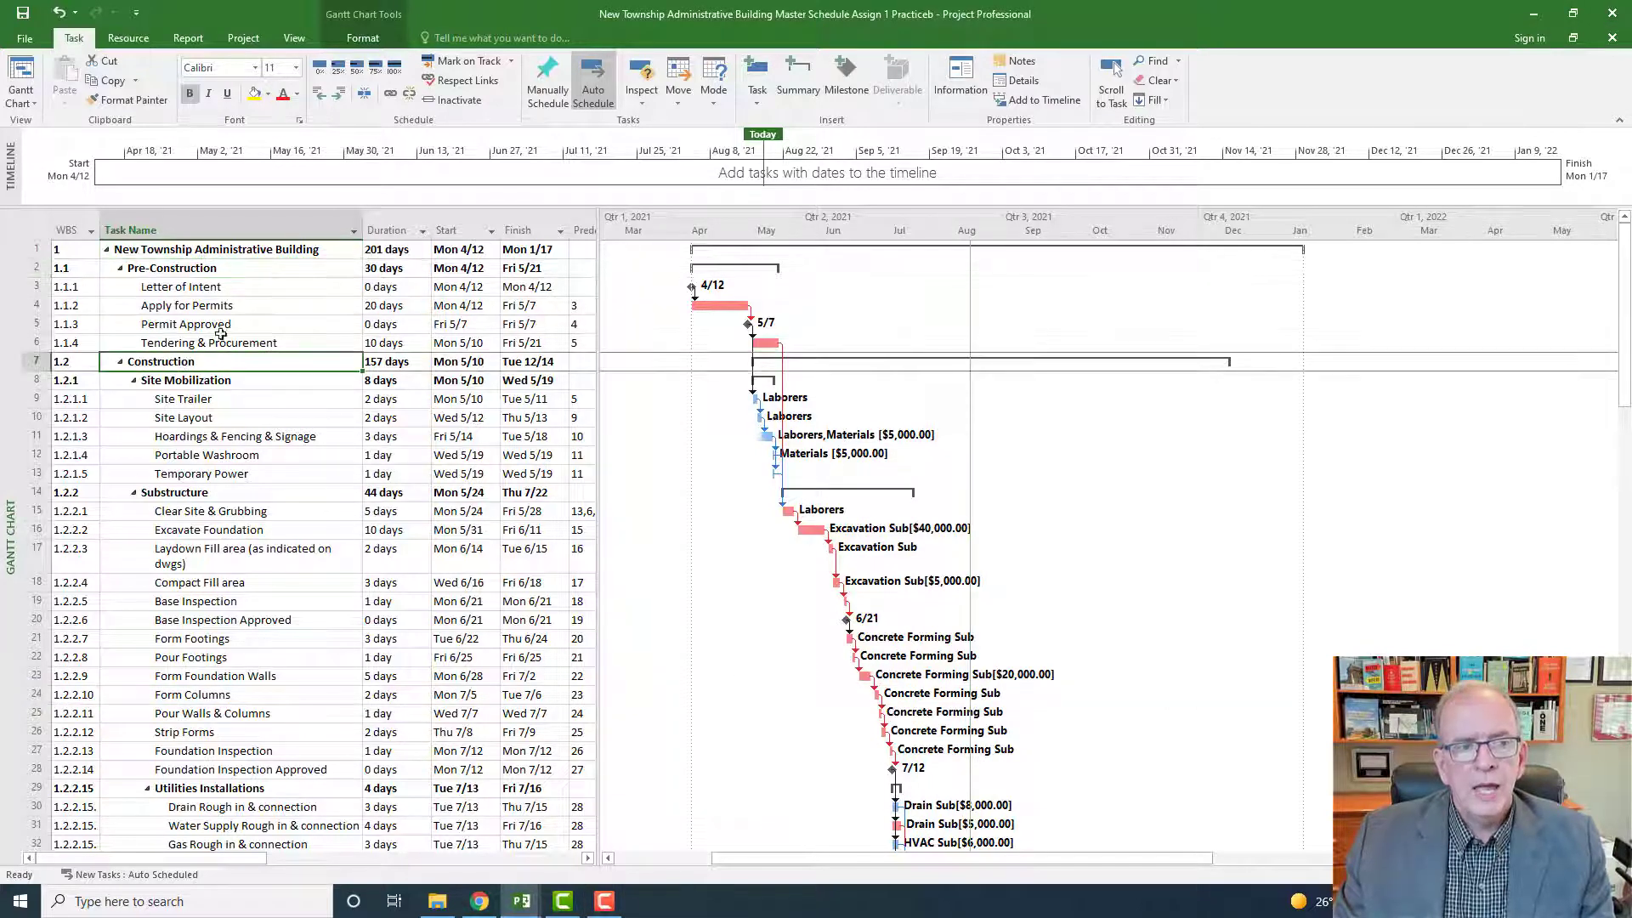
click(242, 251)
click(217, 268)
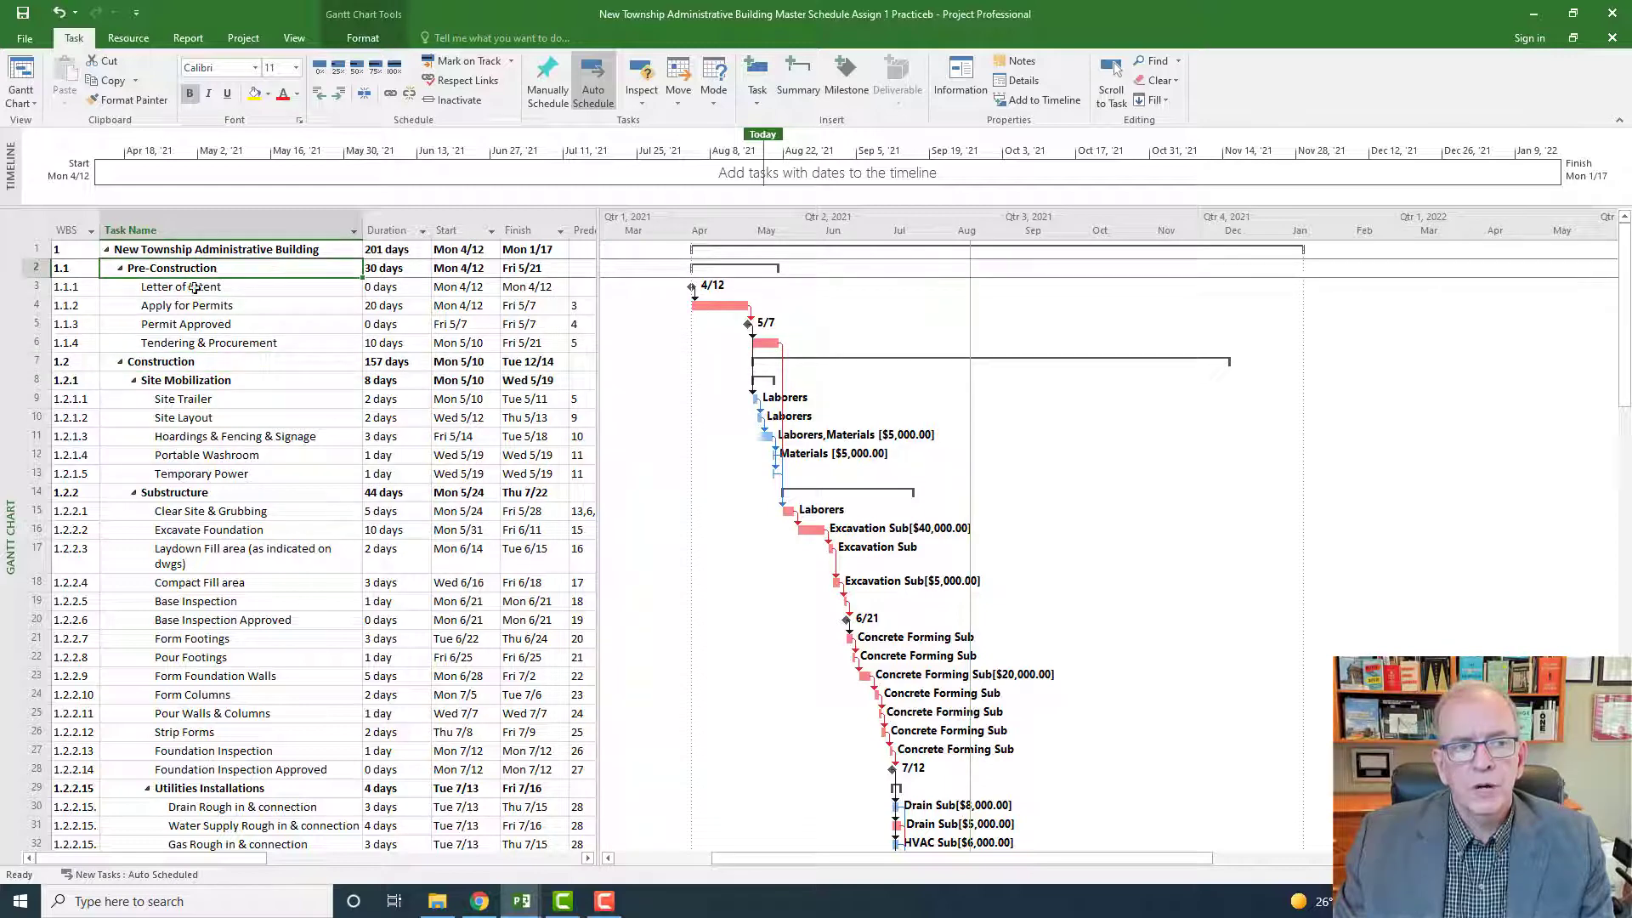
click(201, 364)
click(204, 384)
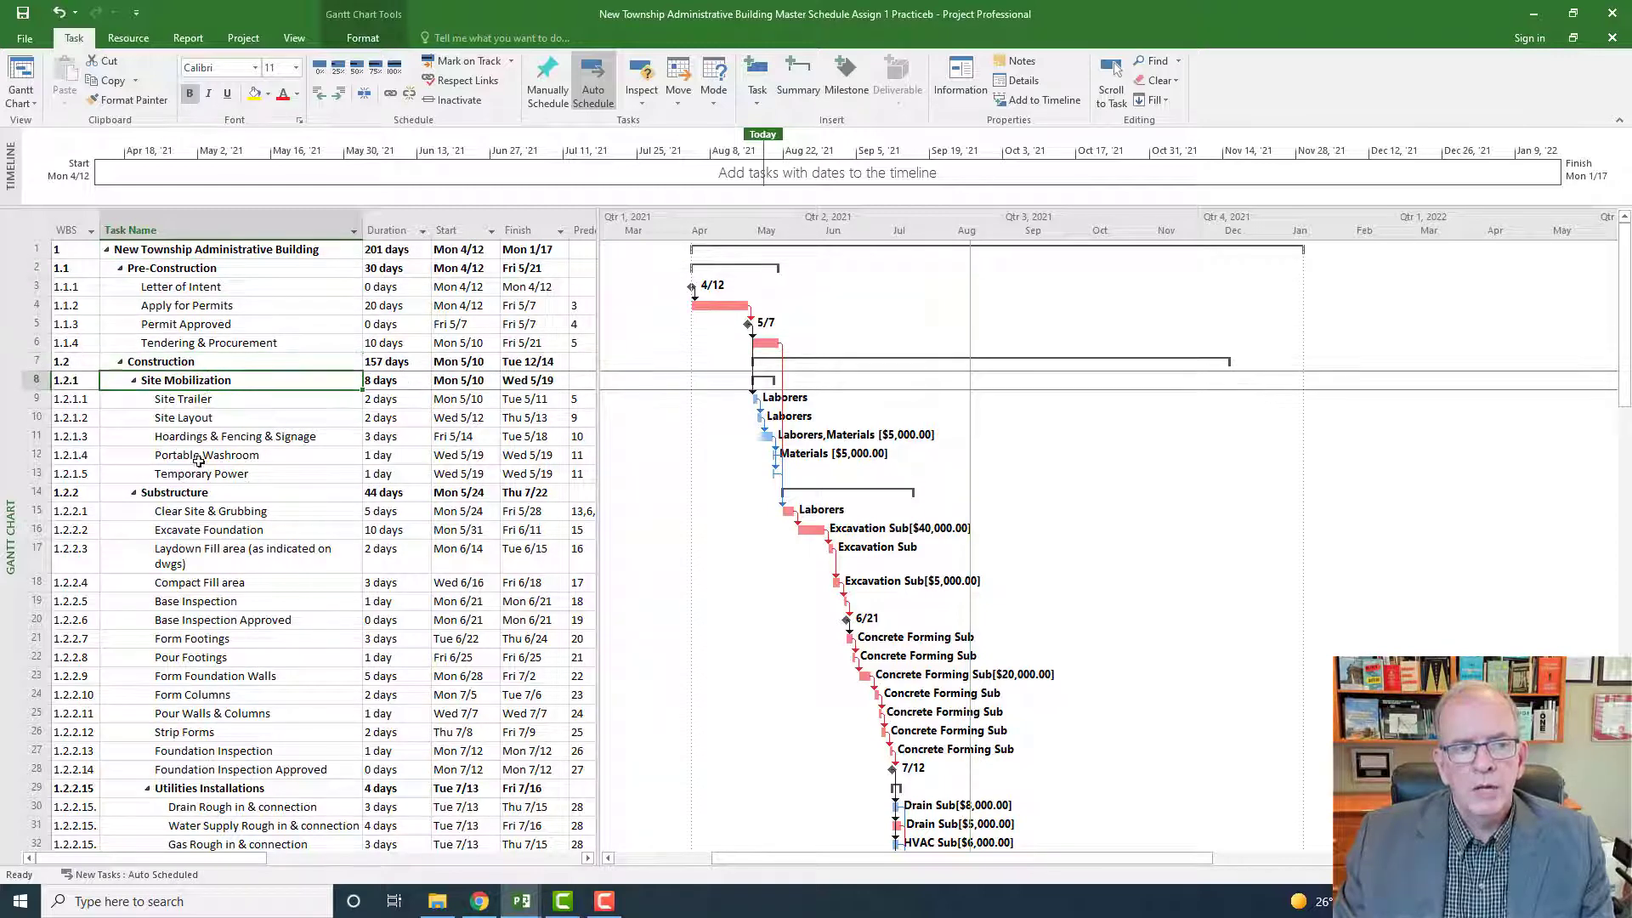
click(203, 498)
Switch to the Resource Sheet view to list the 32 resources with their types and rates
scroll(204, 502, down, 4)
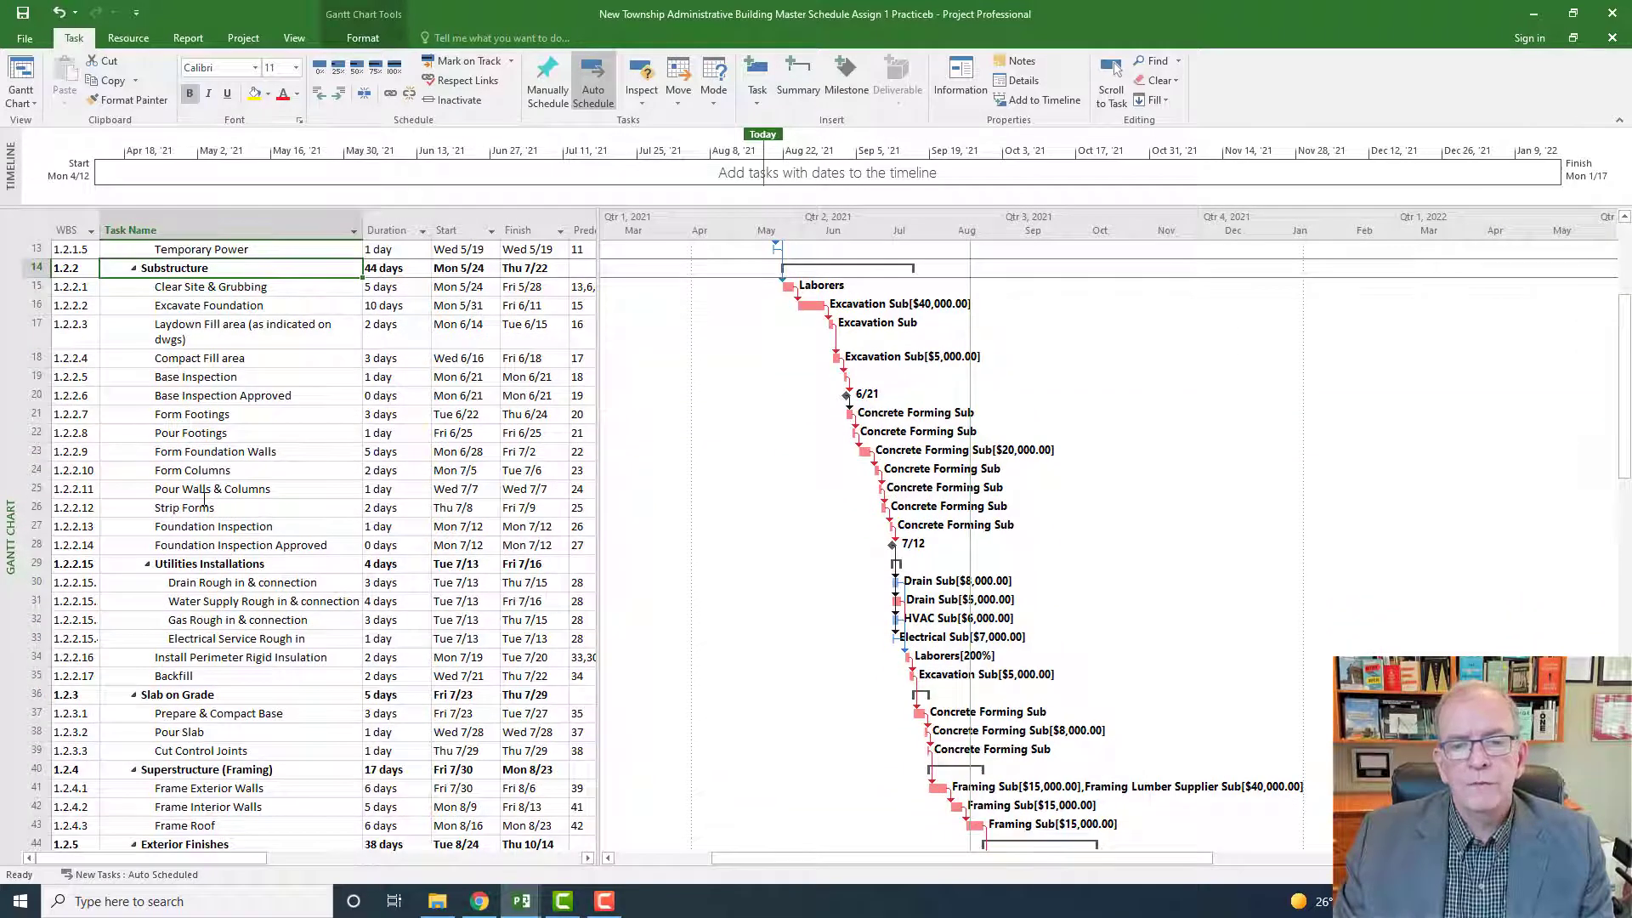
scroll(205, 498, up, 4)
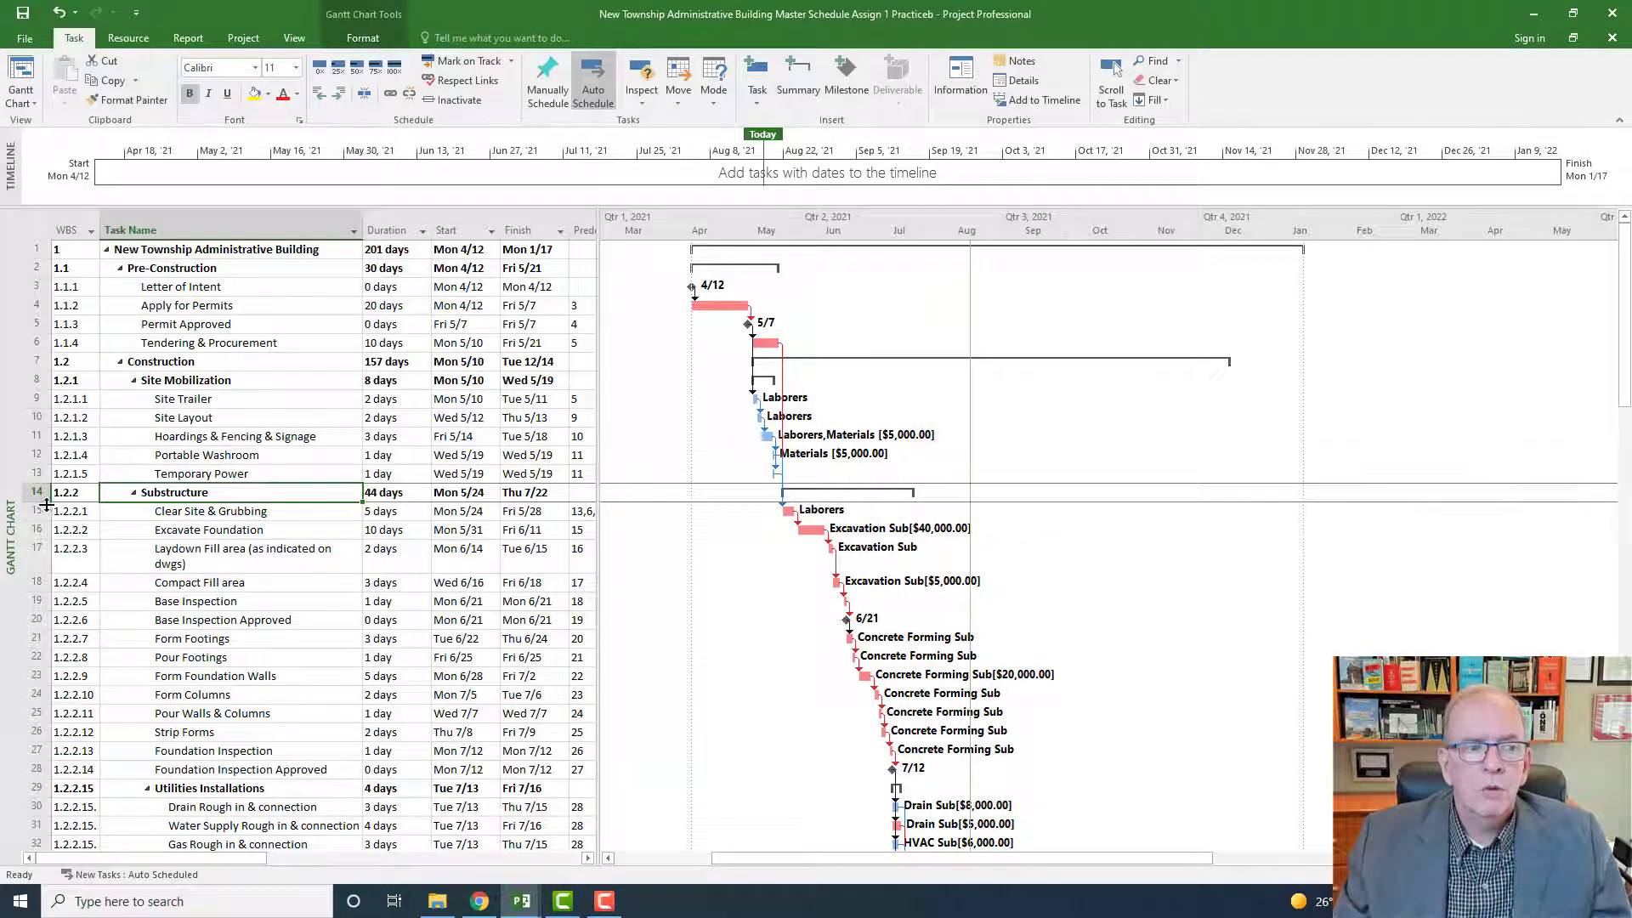
right_click(7, 472)
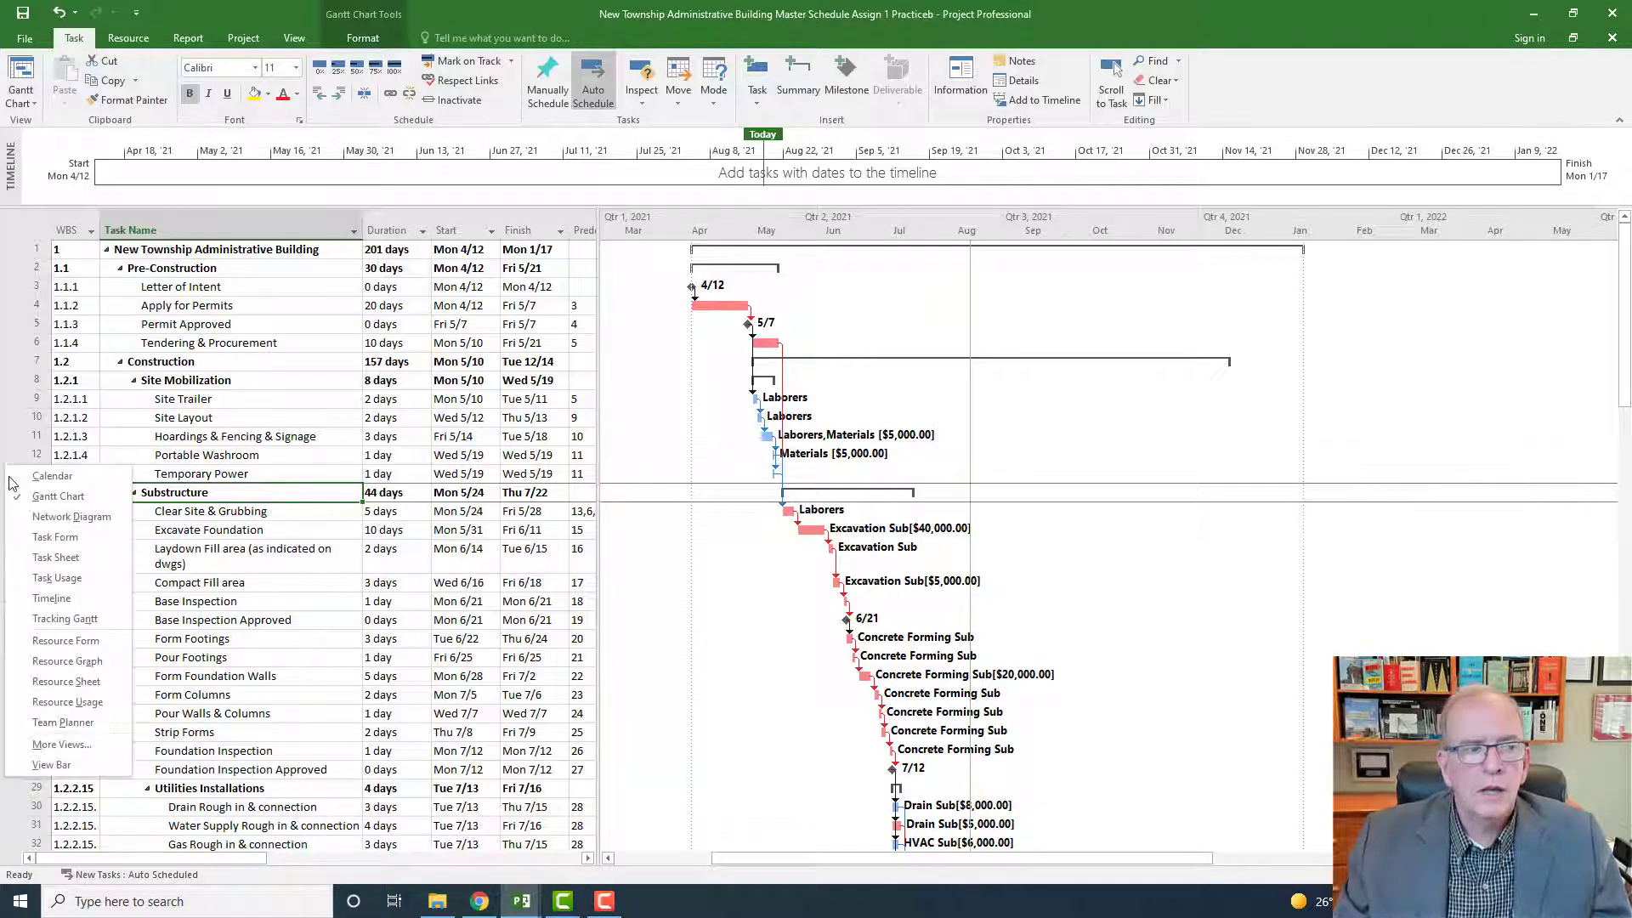
click(66, 682)
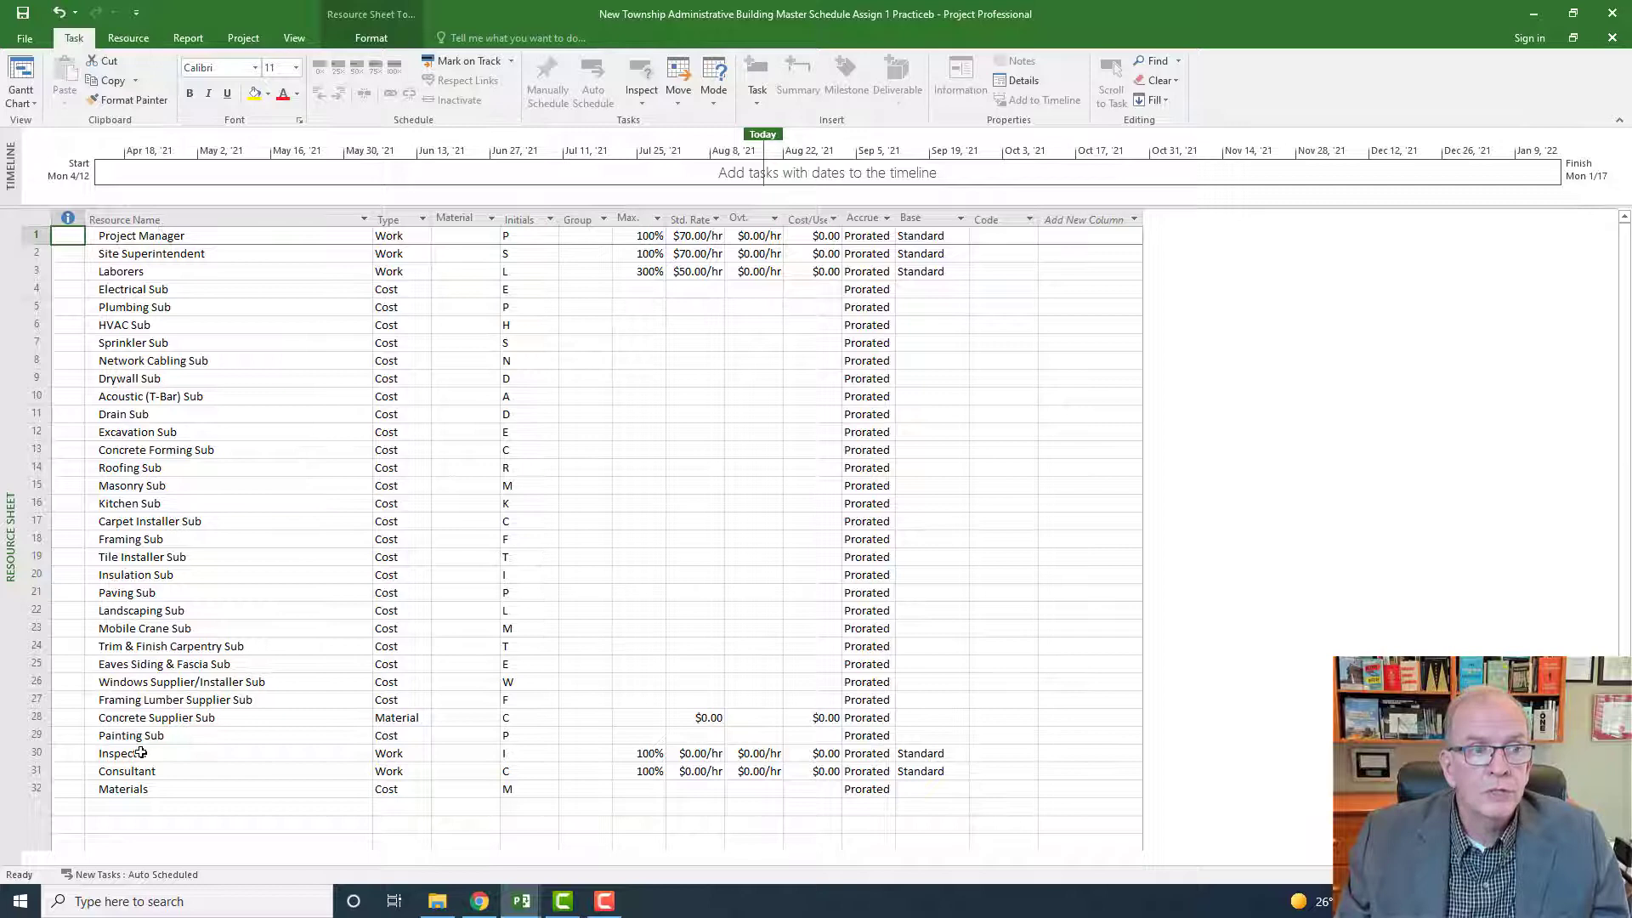
Return to the Gantt Chart and review the Standard calendar's 8:00–5:00 working times, leaving them unchanged
right_click(8, 395)
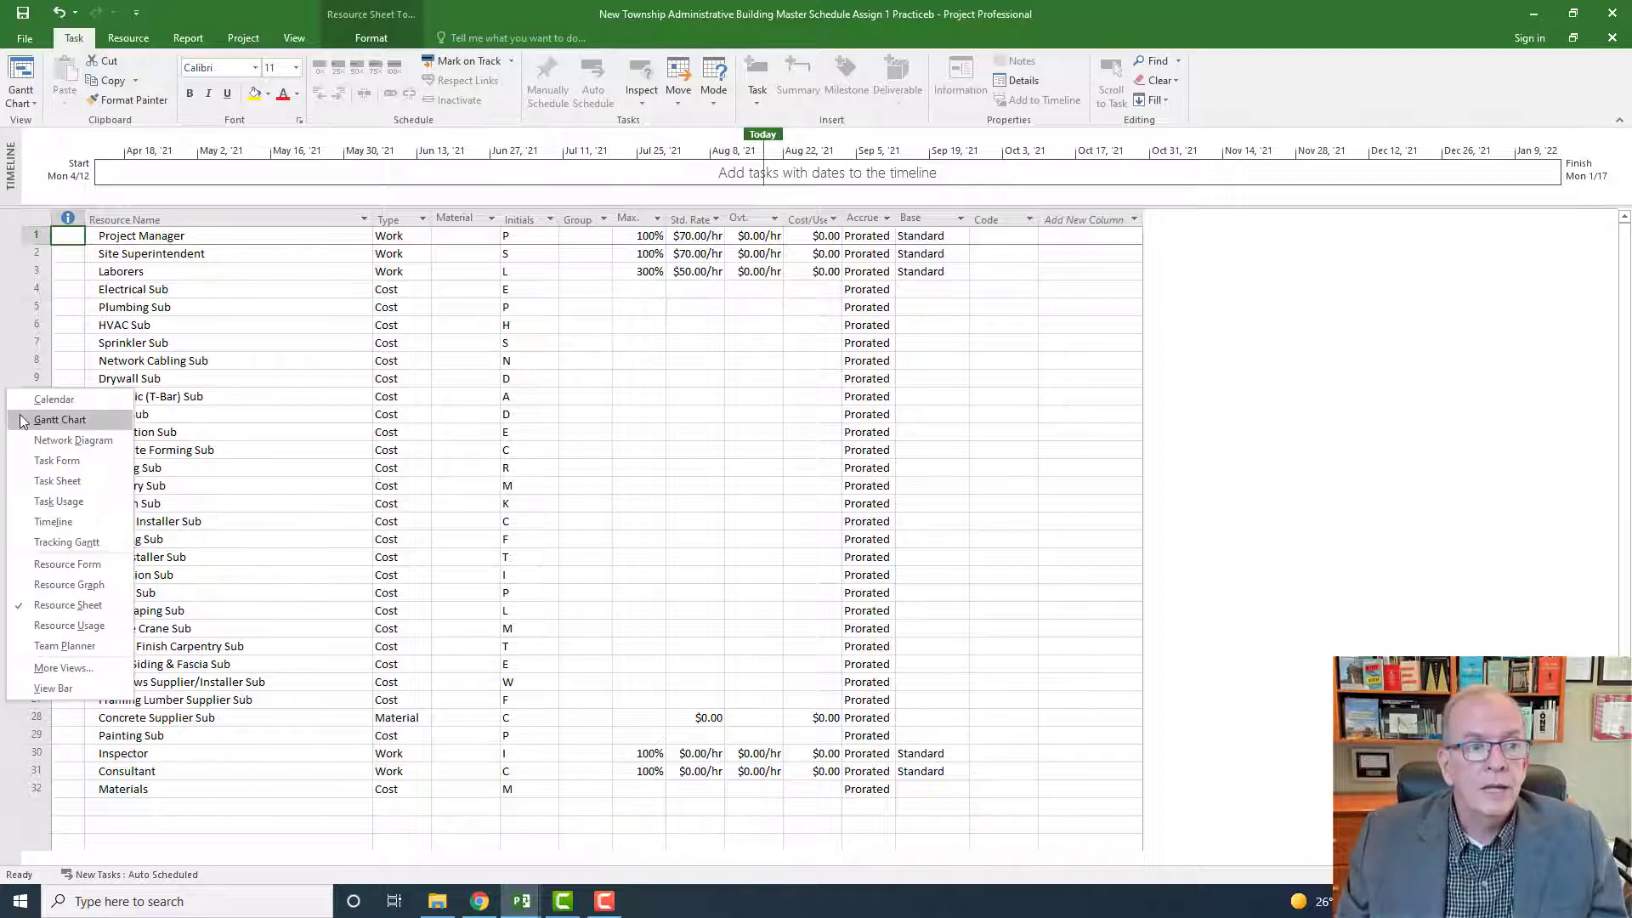
click(25, 418)
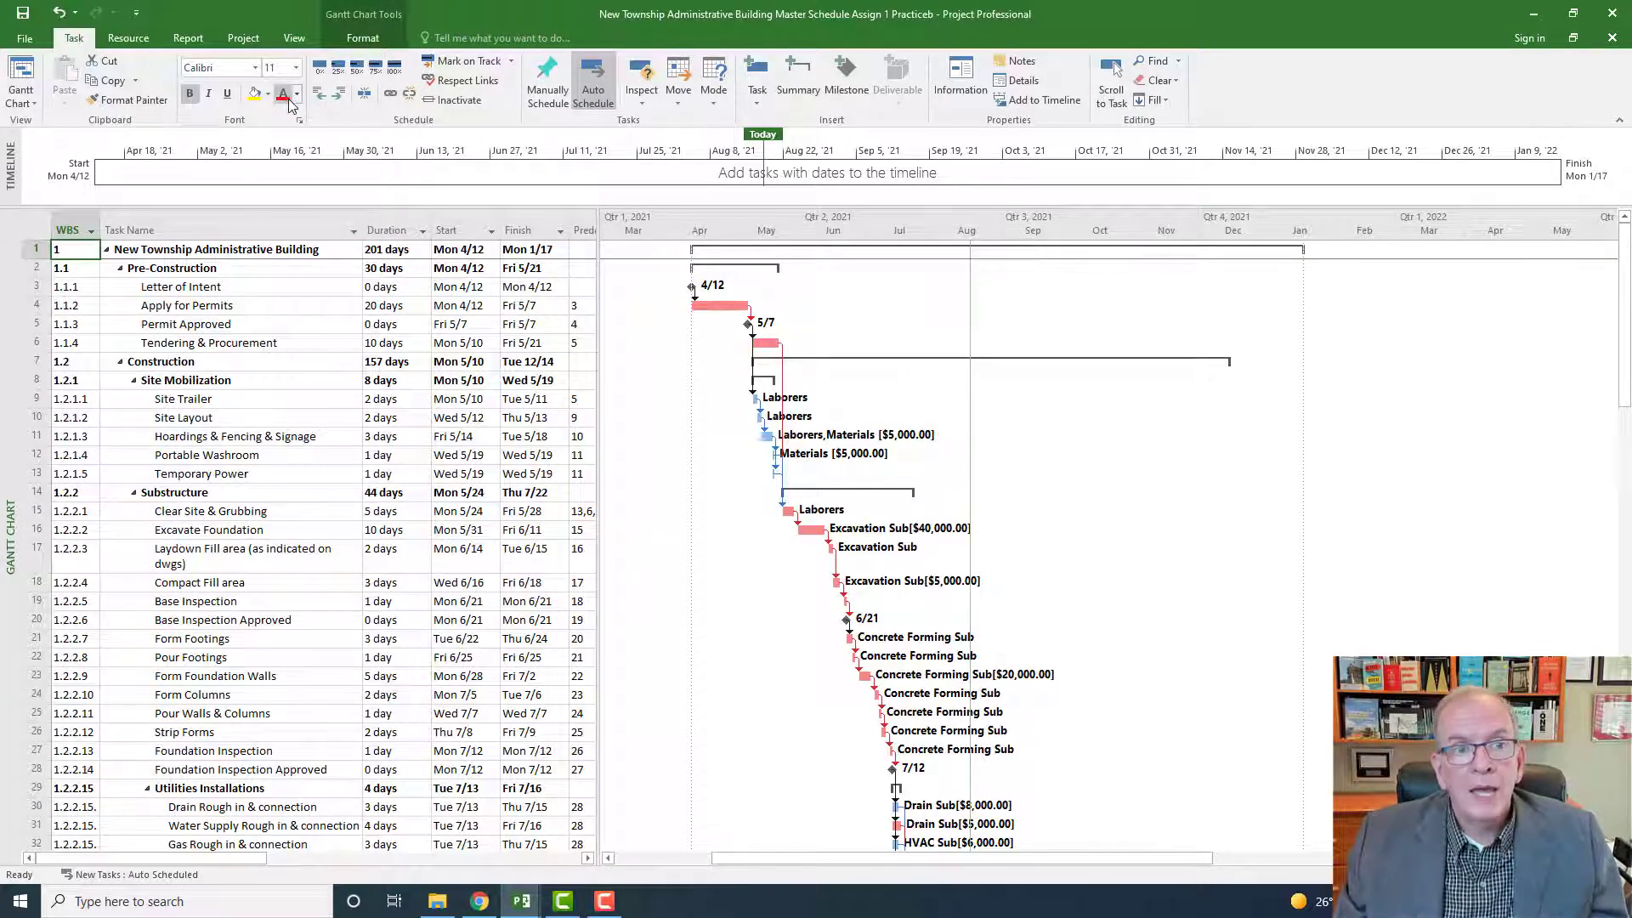
click(238, 40)
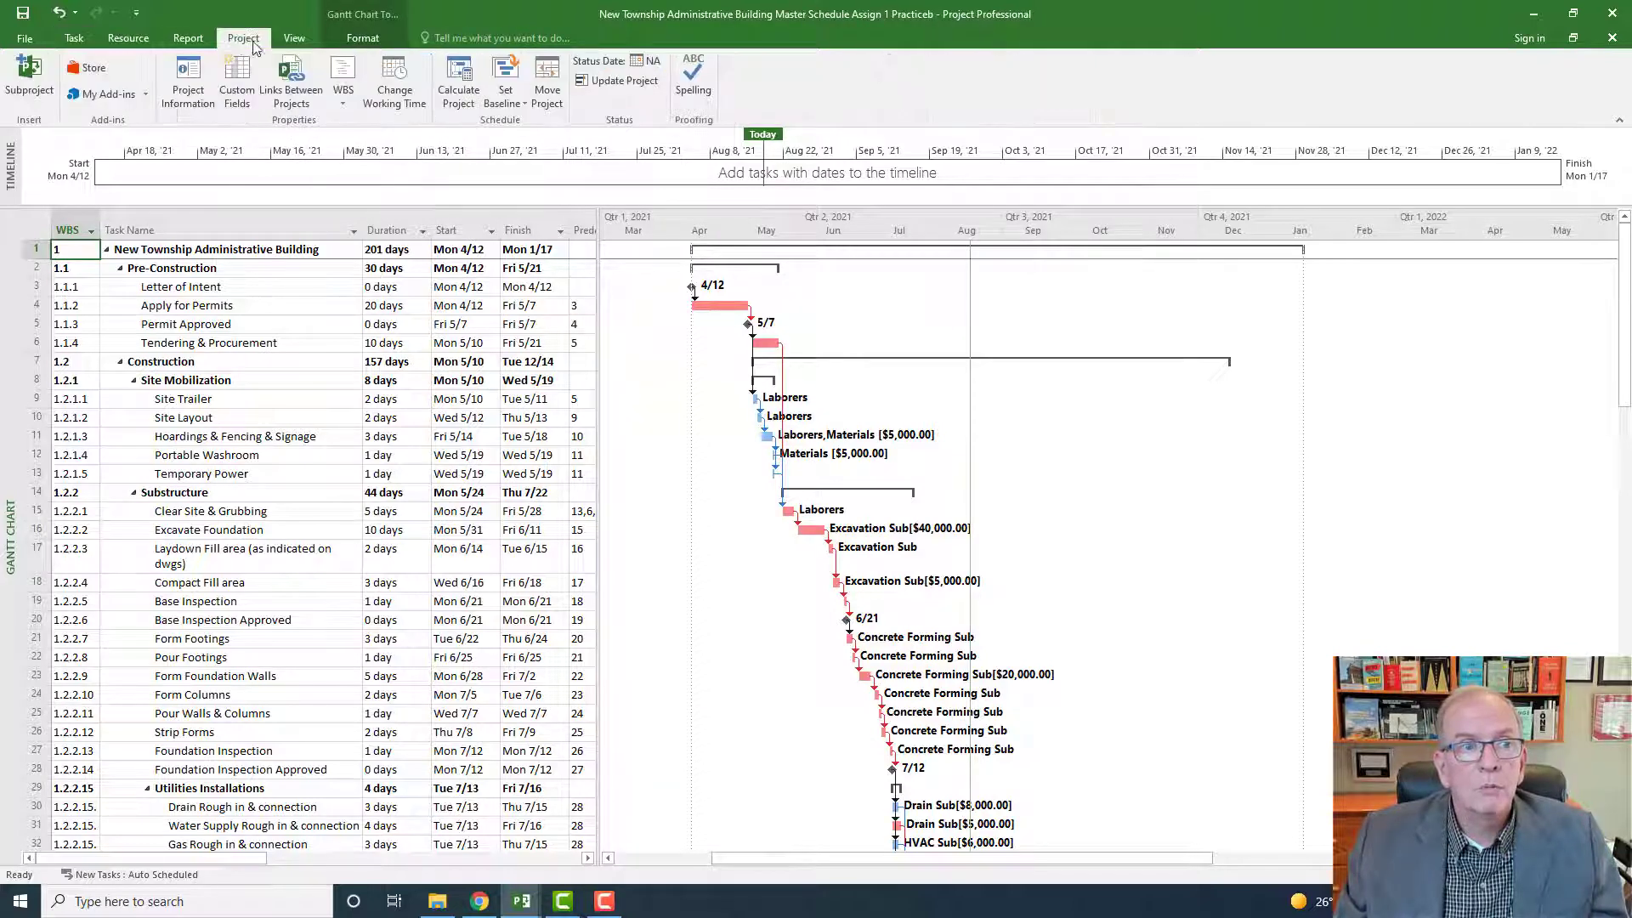
click(397, 94)
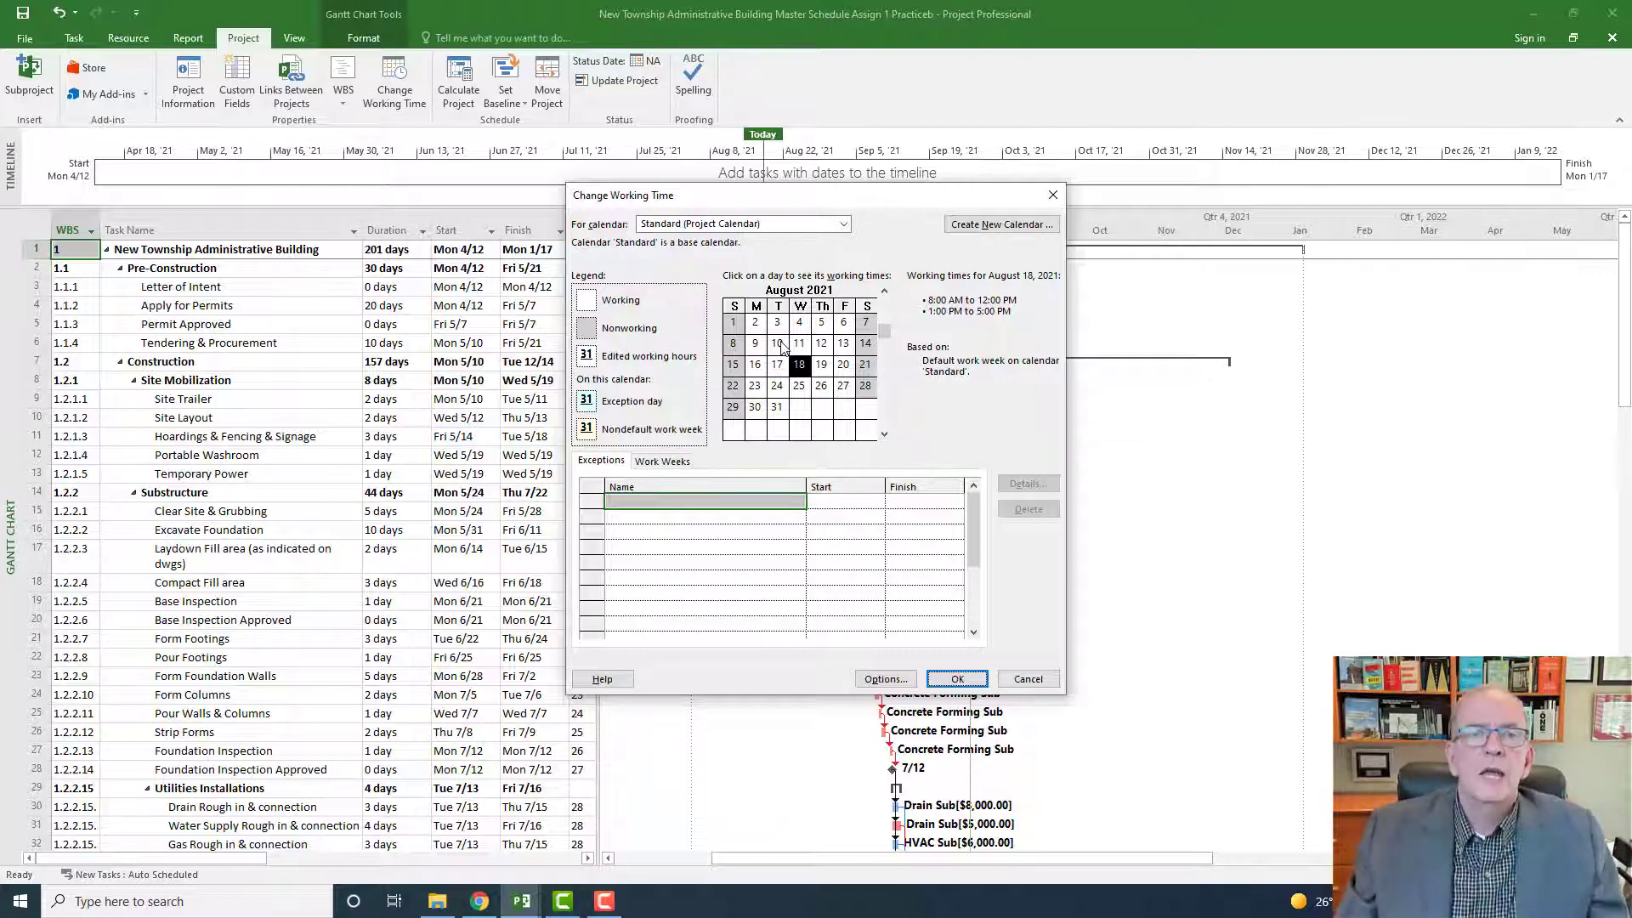
click(1052, 198)
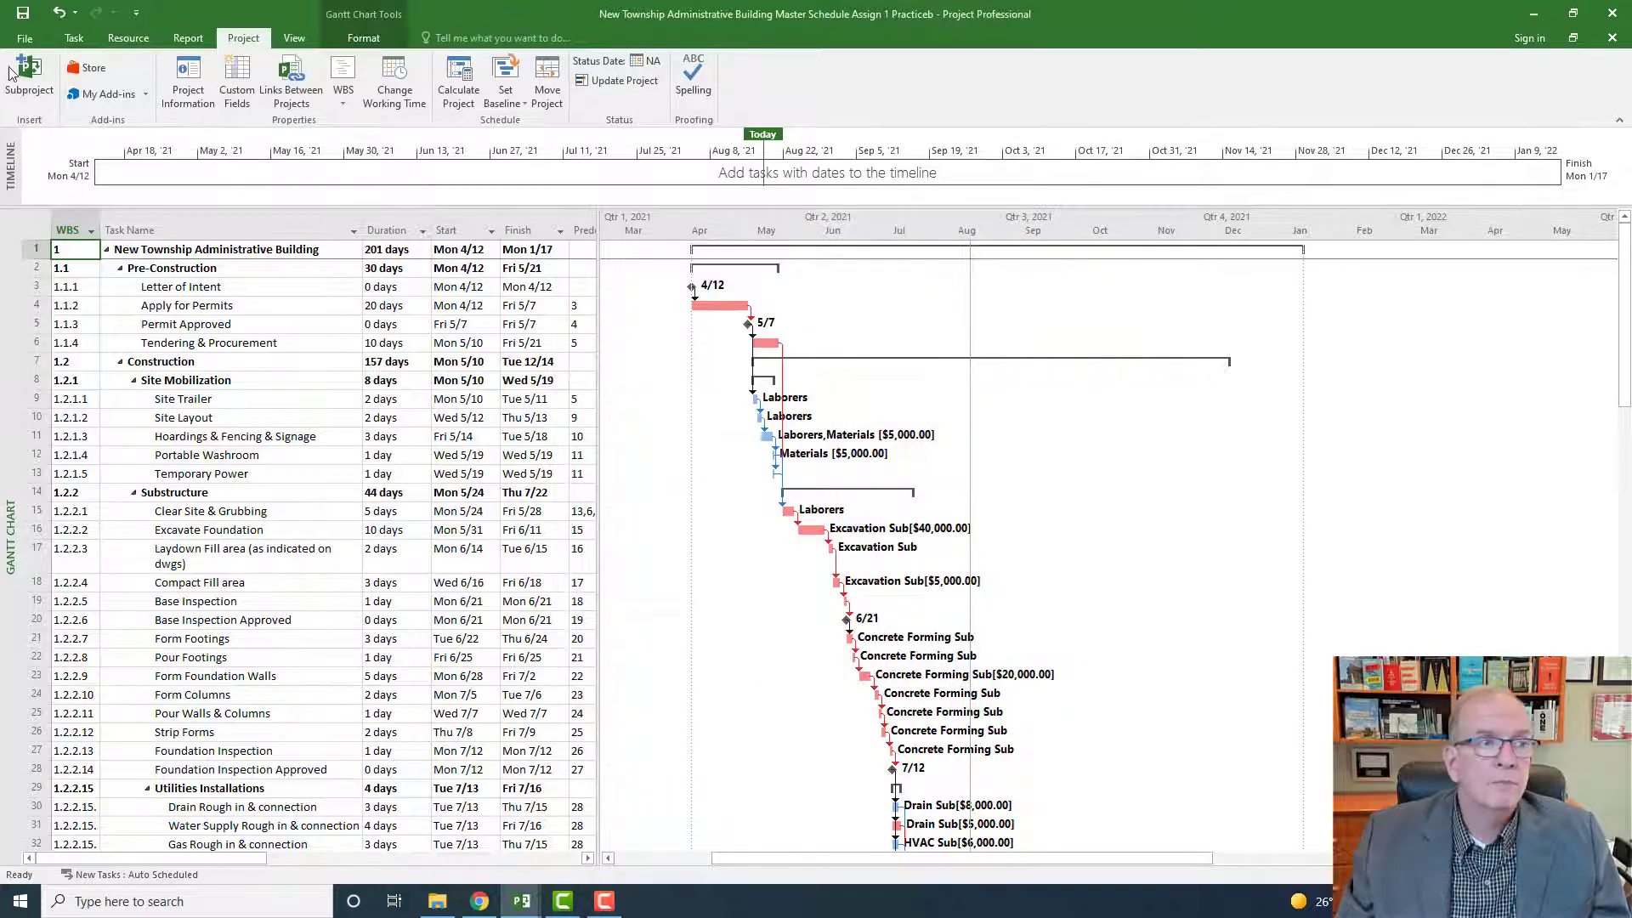
Start a Save As of the schedule with the Desktop as the location
click(25, 39)
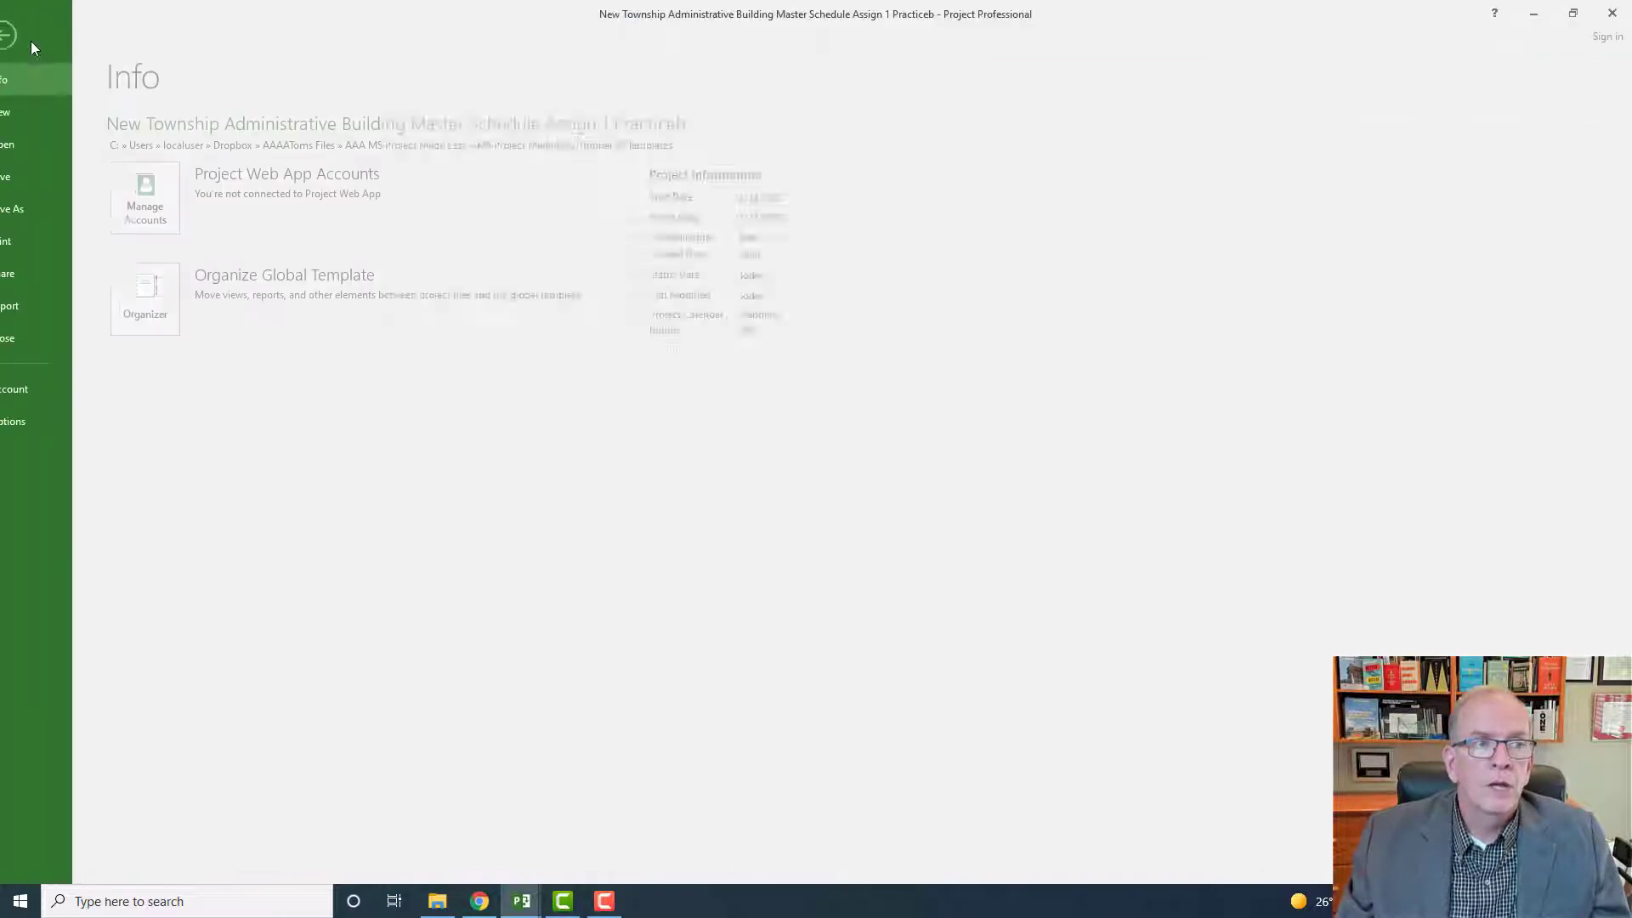
click(34, 211)
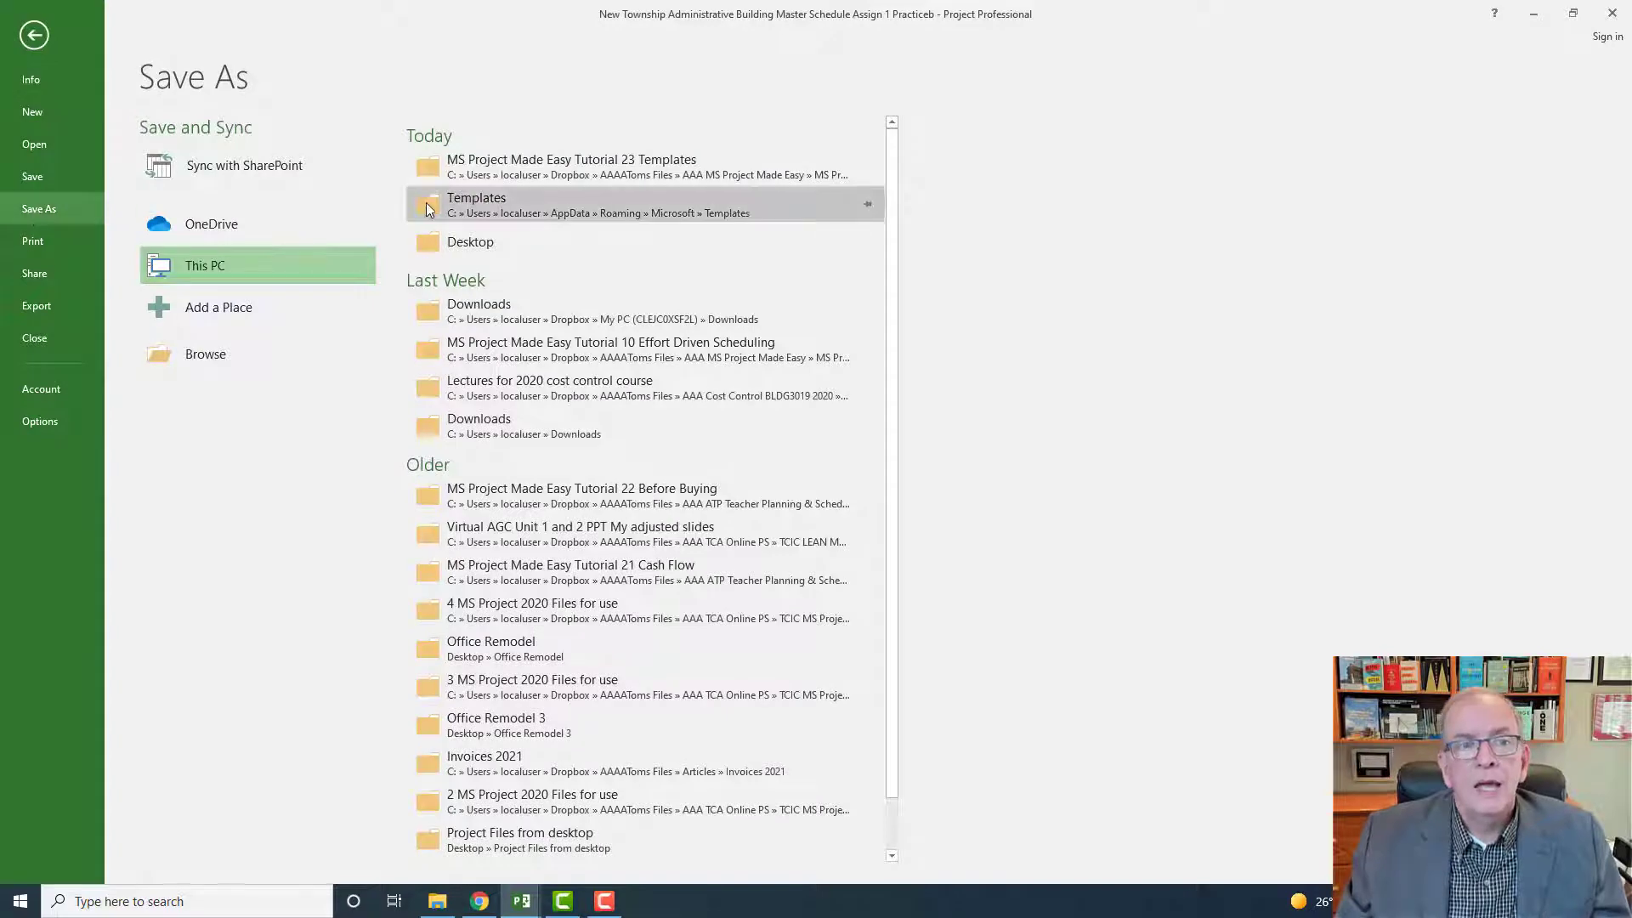
click(497, 248)
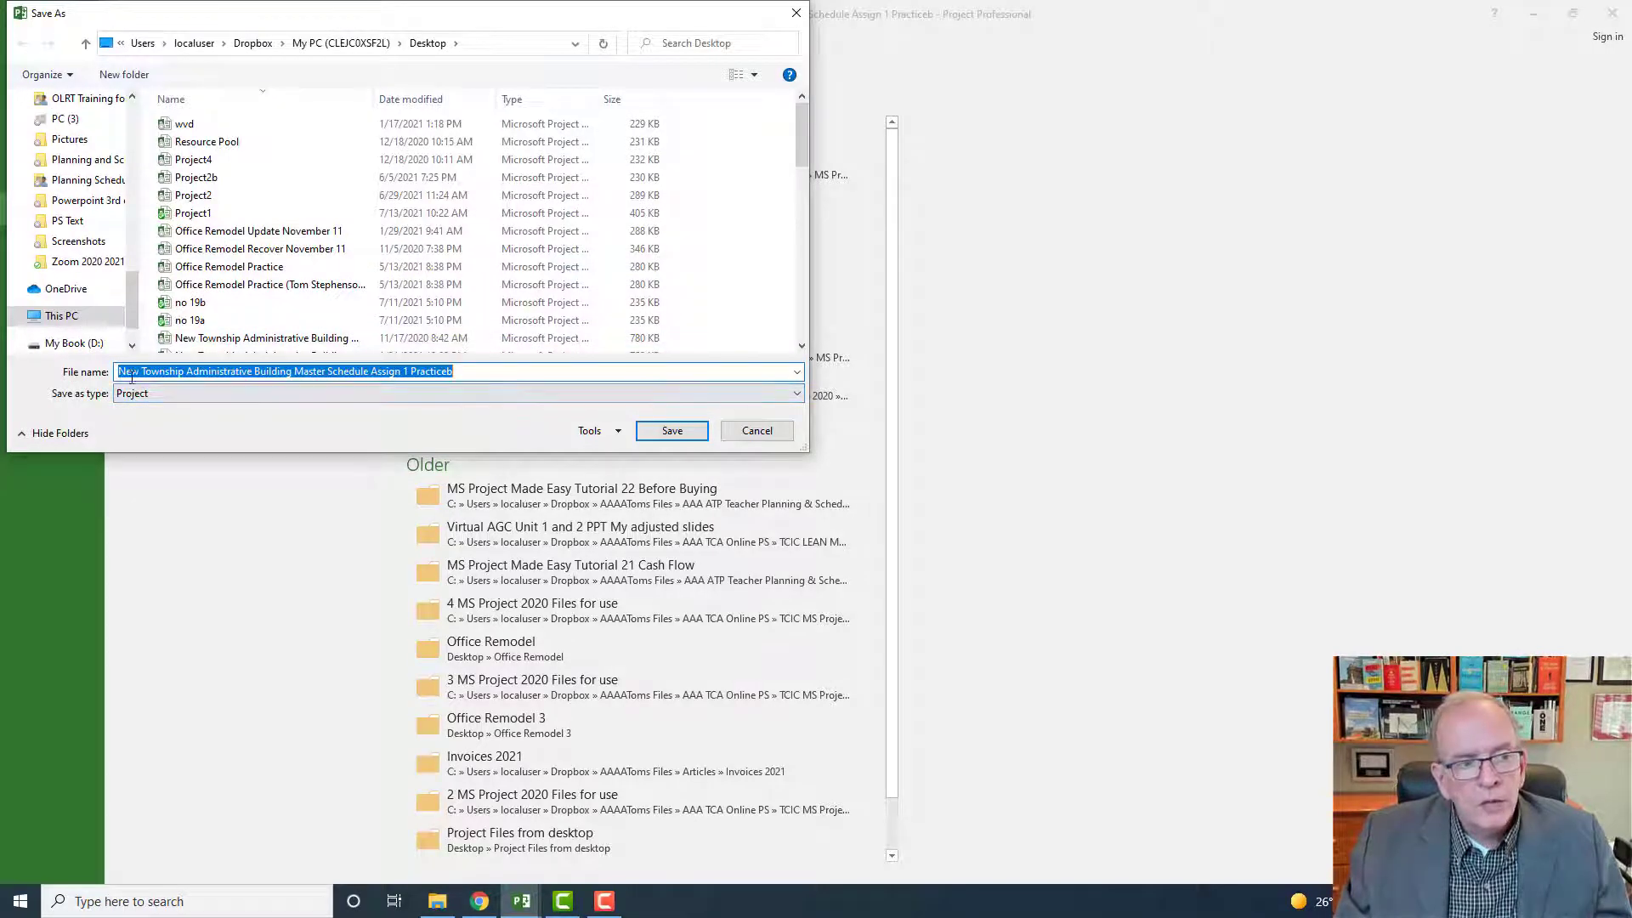
Save the schedule to the Desktop as a Project Template, reaching the data-removal options
click(794, 396)
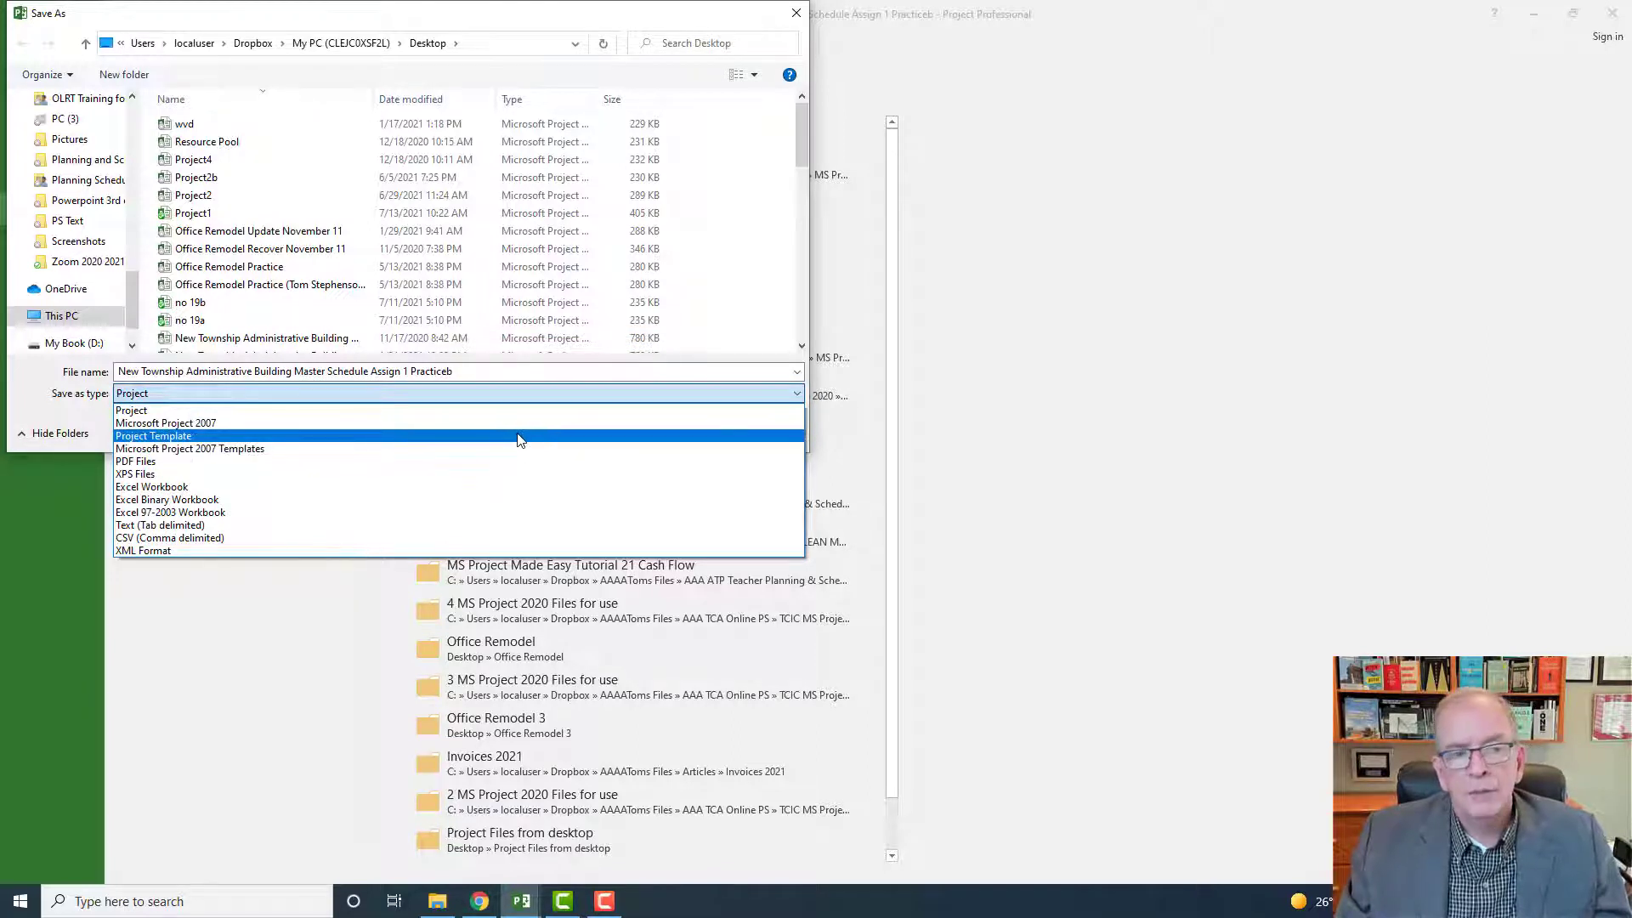
click(520, 437)
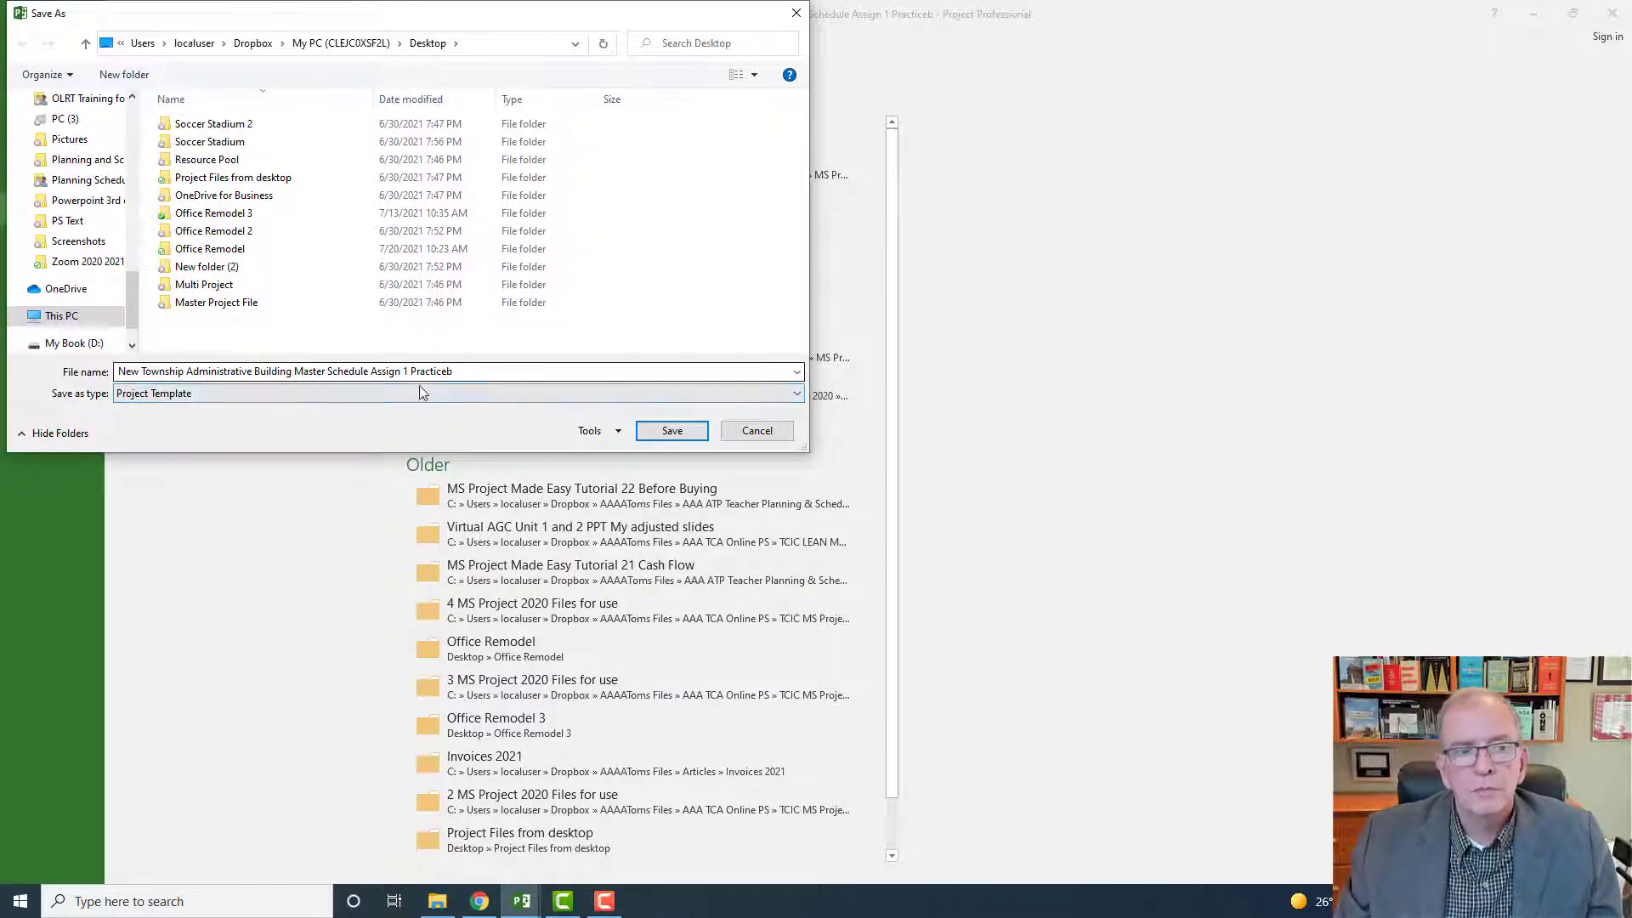
click(663, 433)
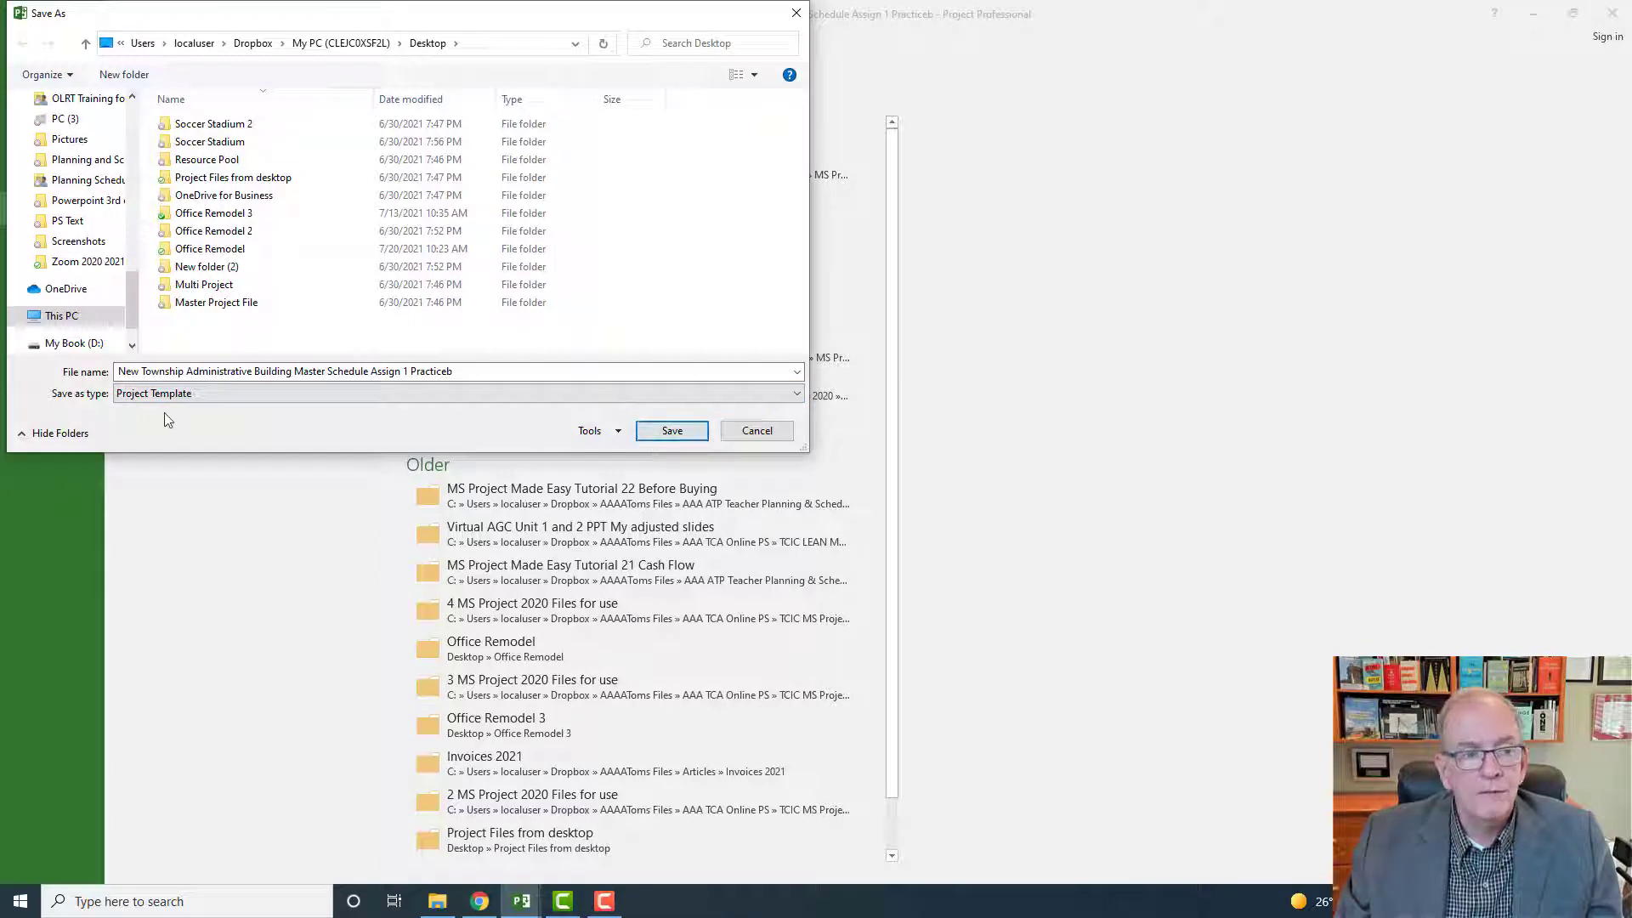
click(798, 393)
click(780, 439)
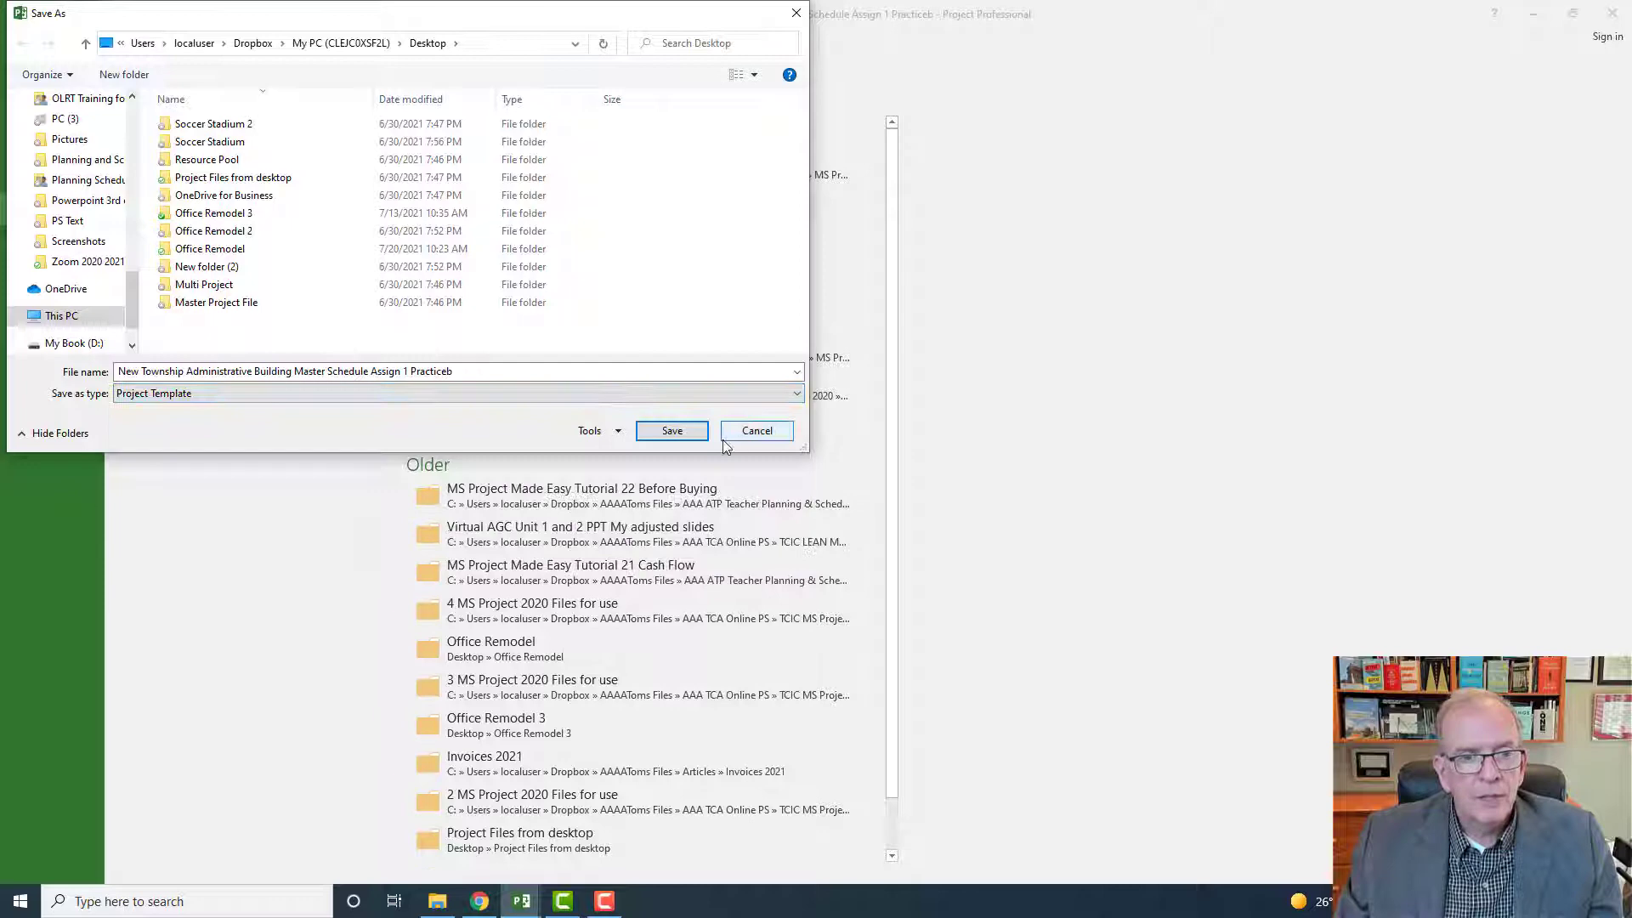
click(666, 432)
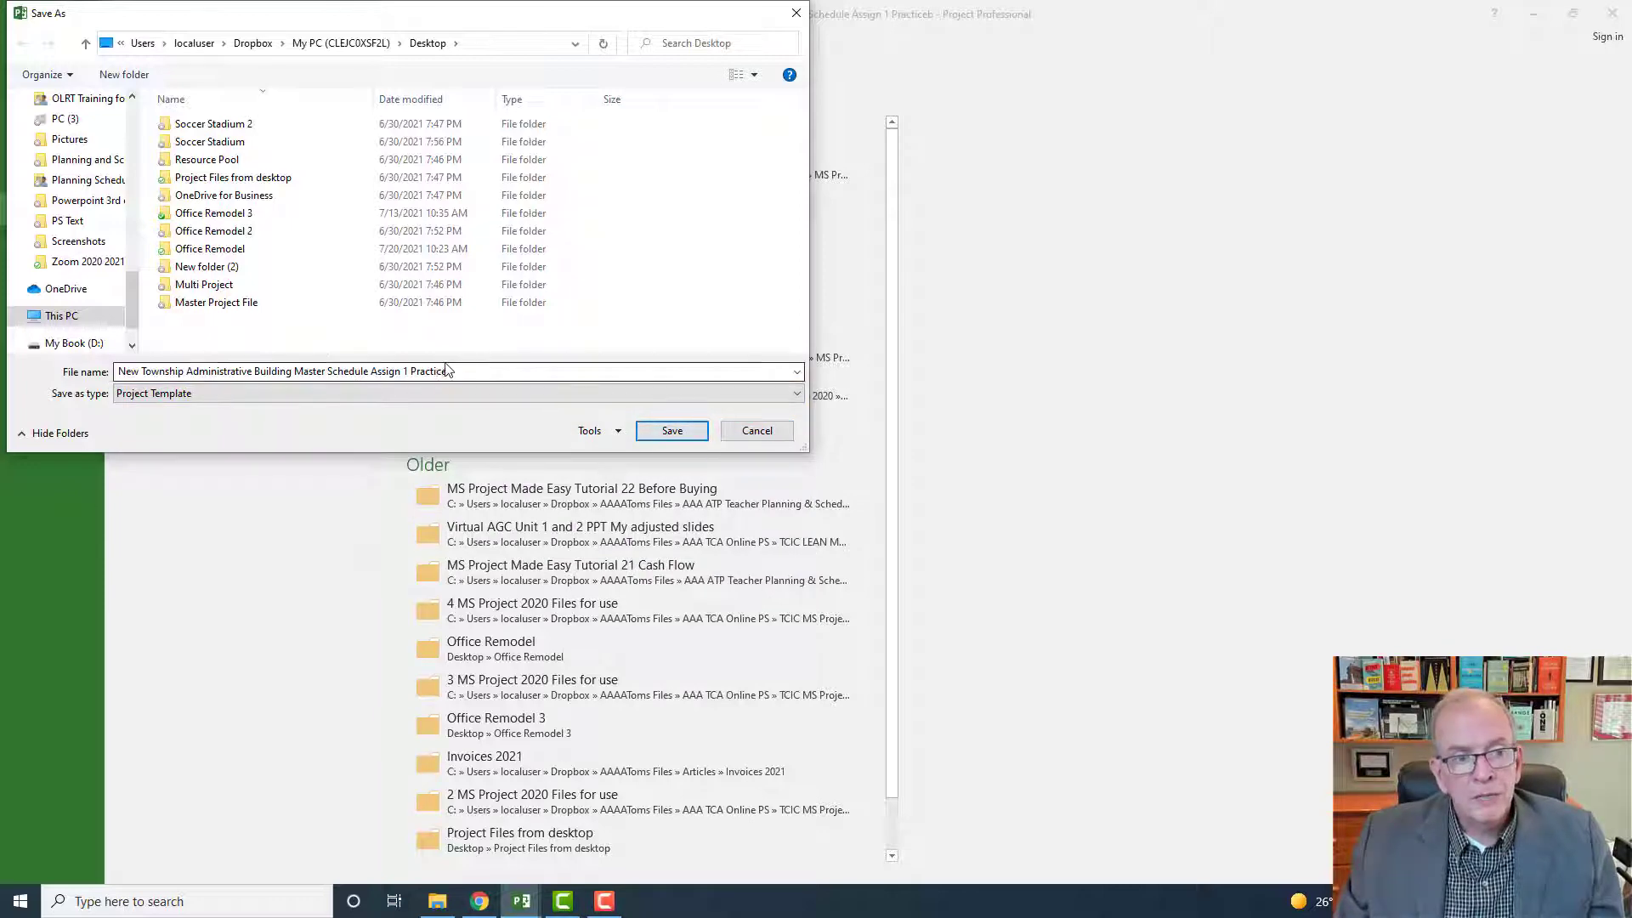
click(673, 437)
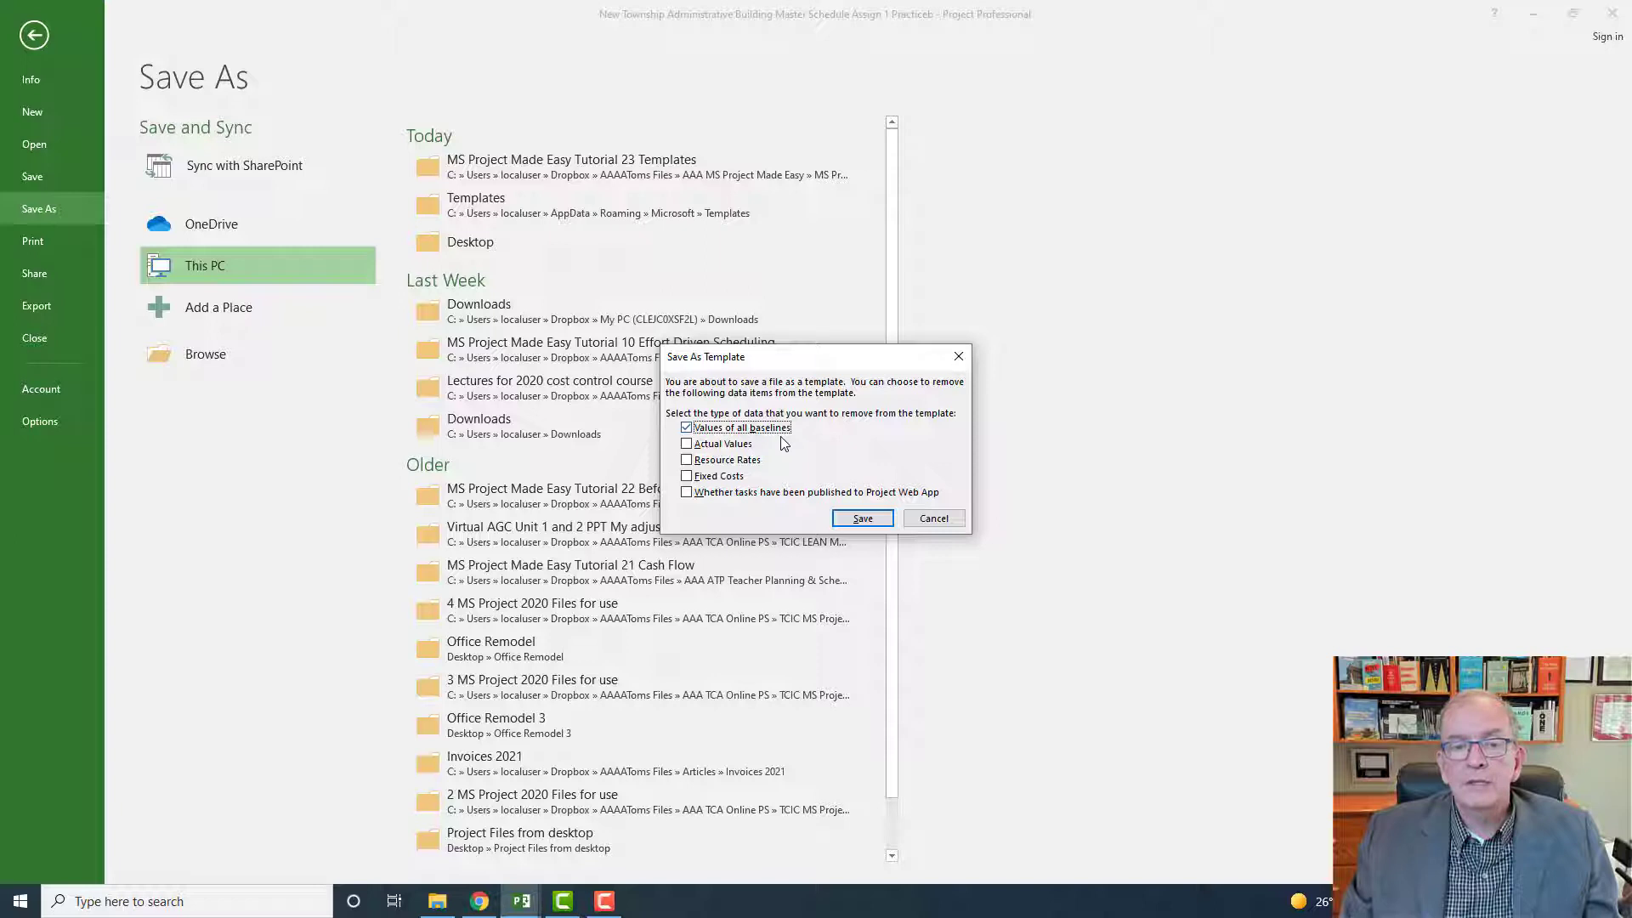
Strip resource rates along with baseline values and save the .mpt template
click(686, 463)
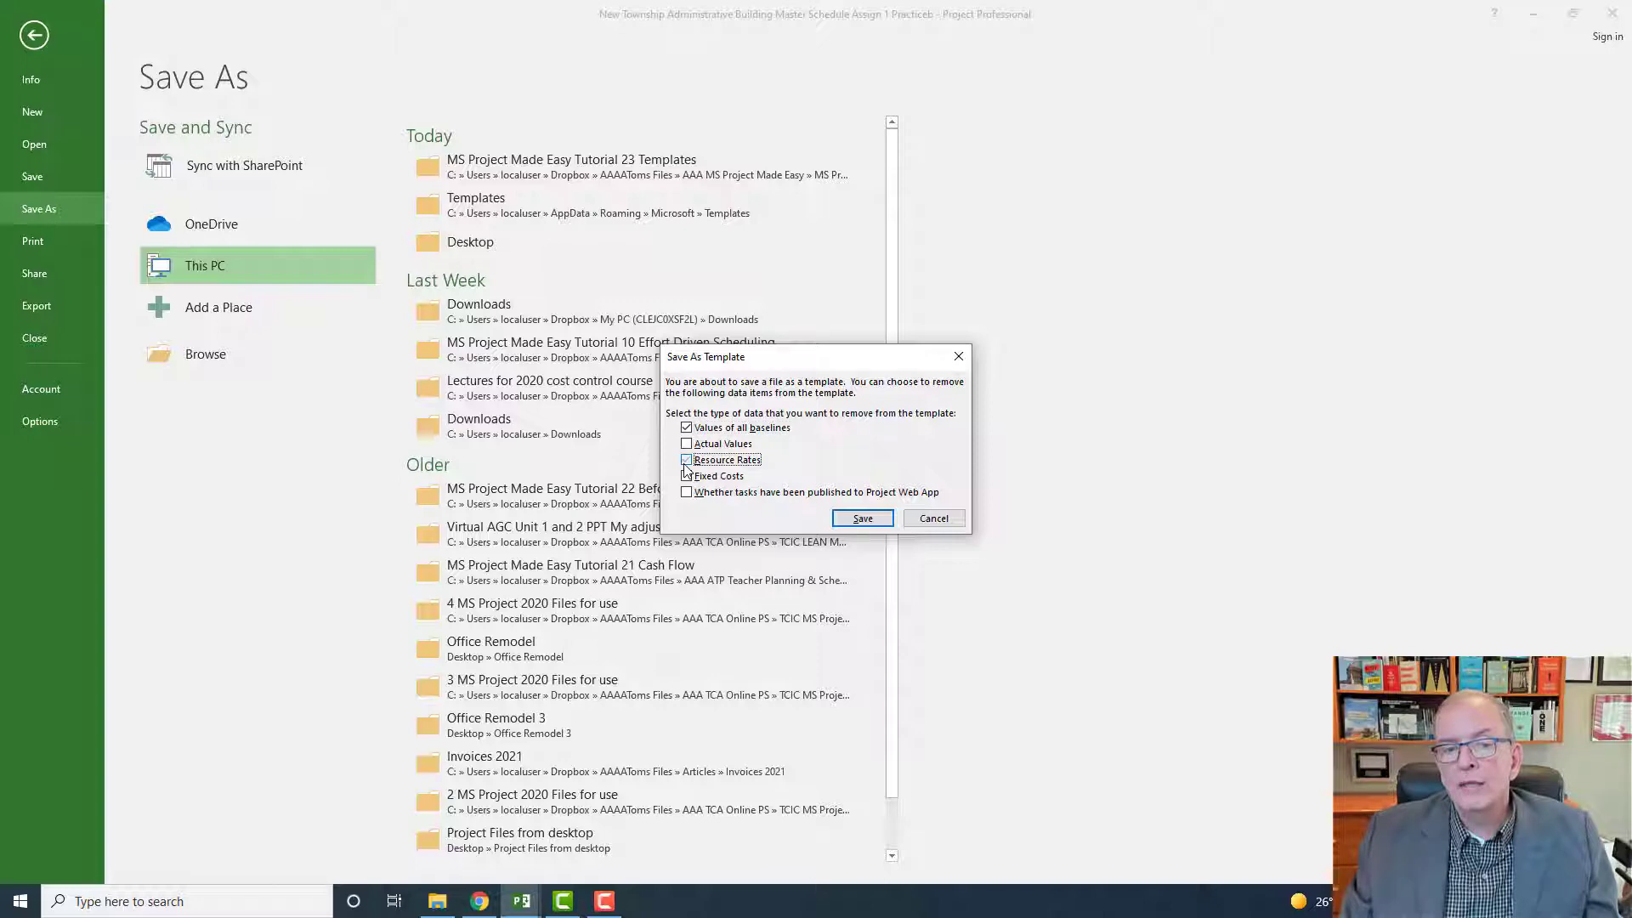
click(860, 515)
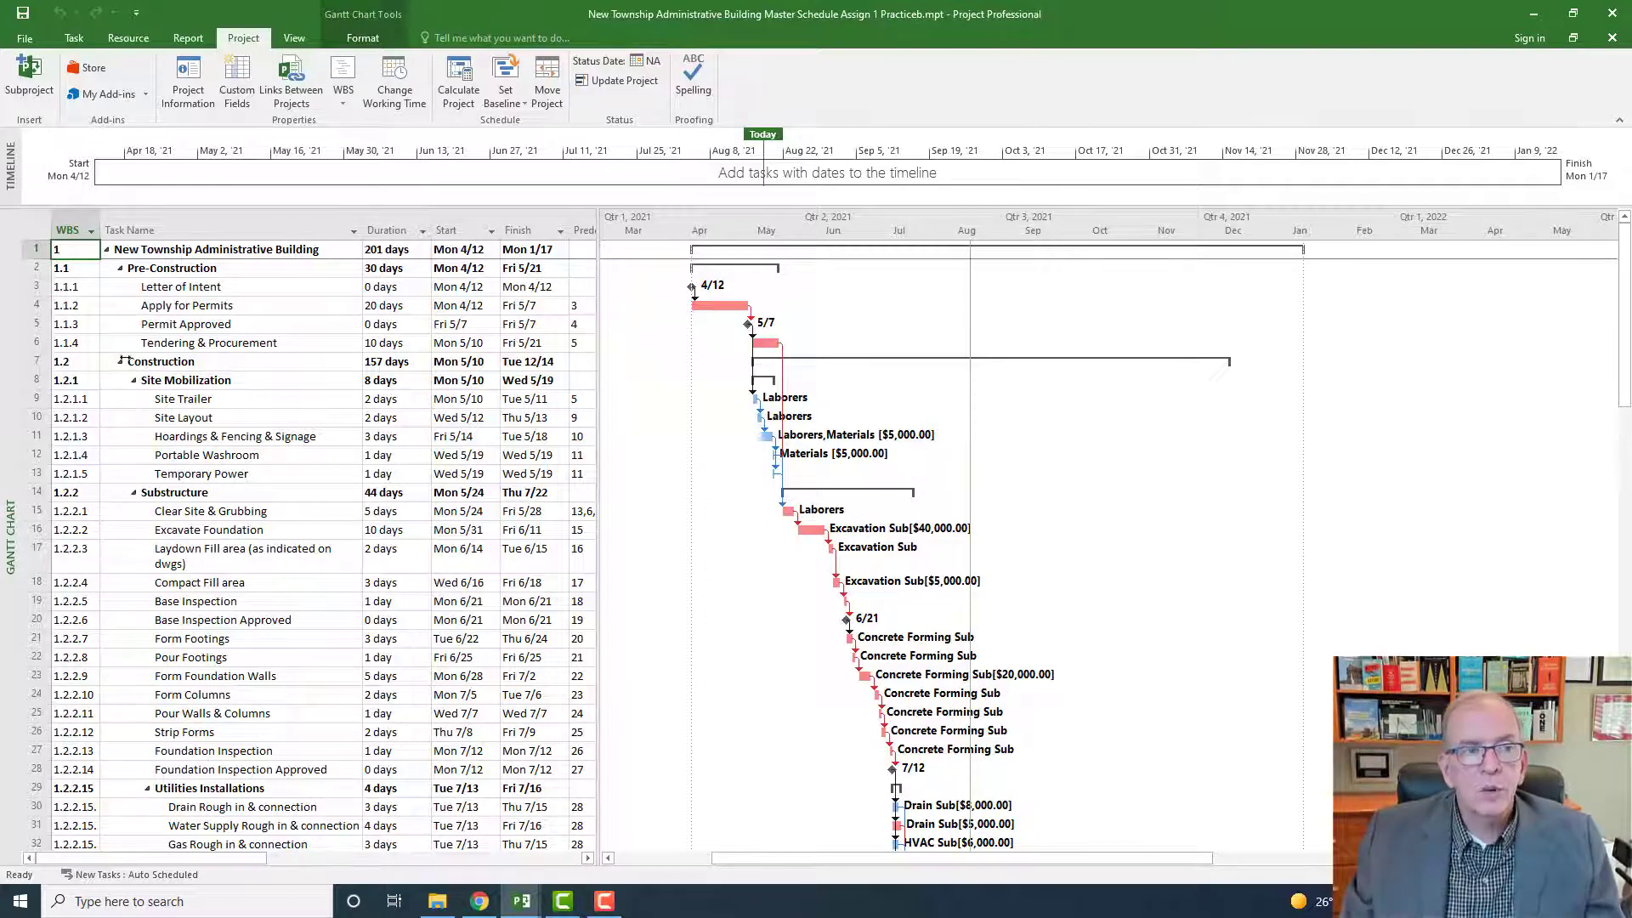
Apply the Variance table to confirm baseline dates read NA, then open the File Info page
click(32, 230)
right_click(32, 230)
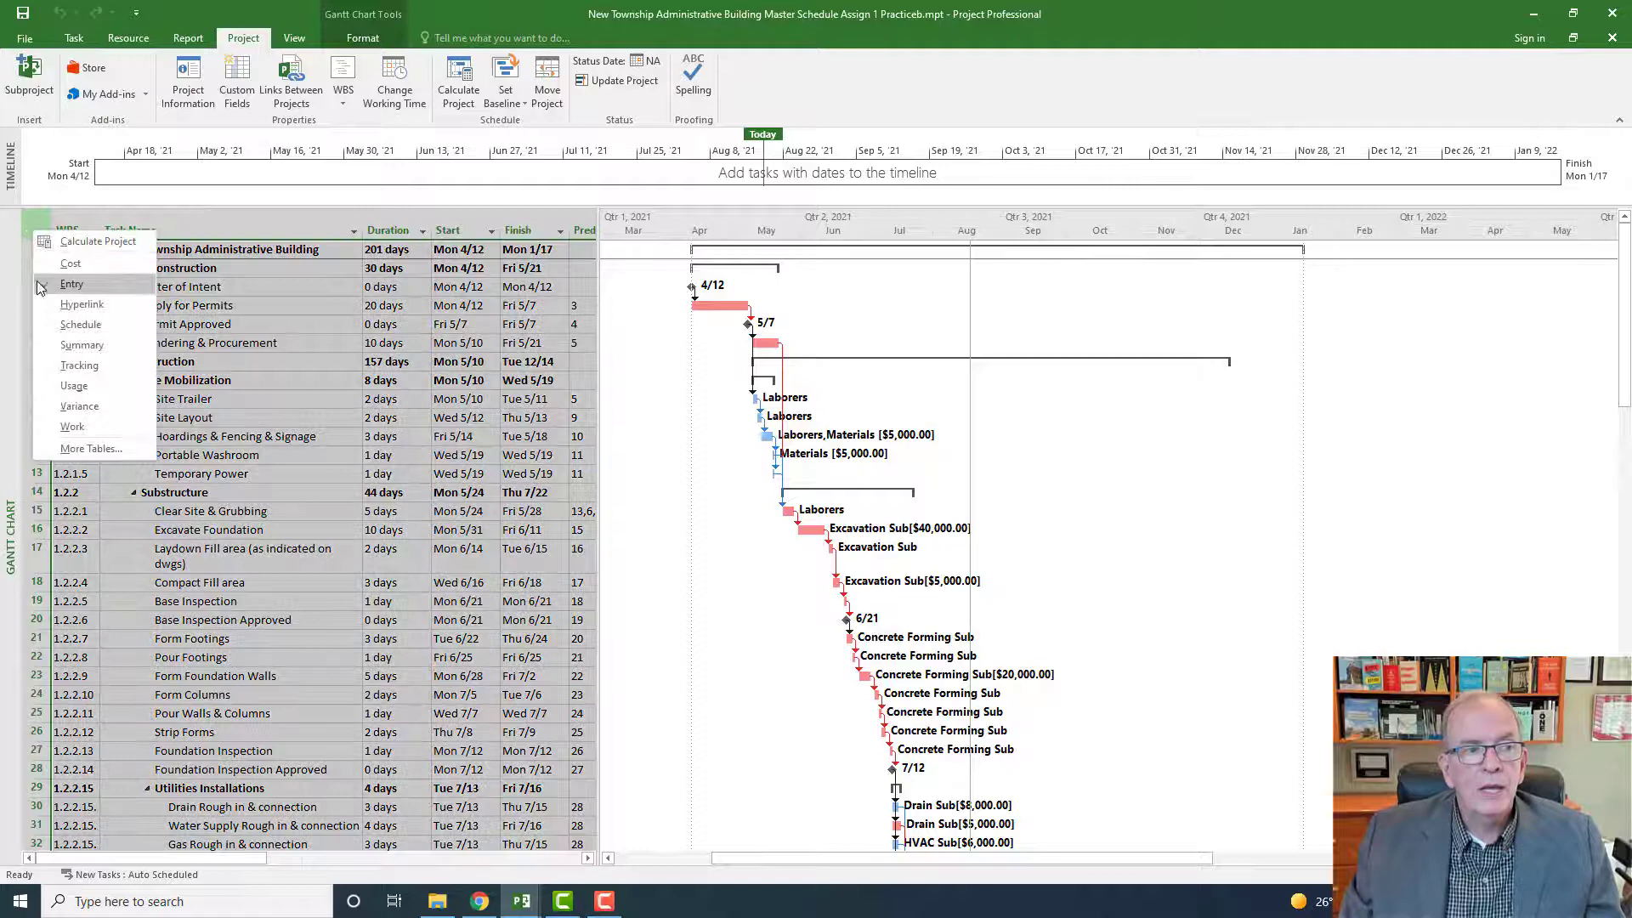
click(50, 411)
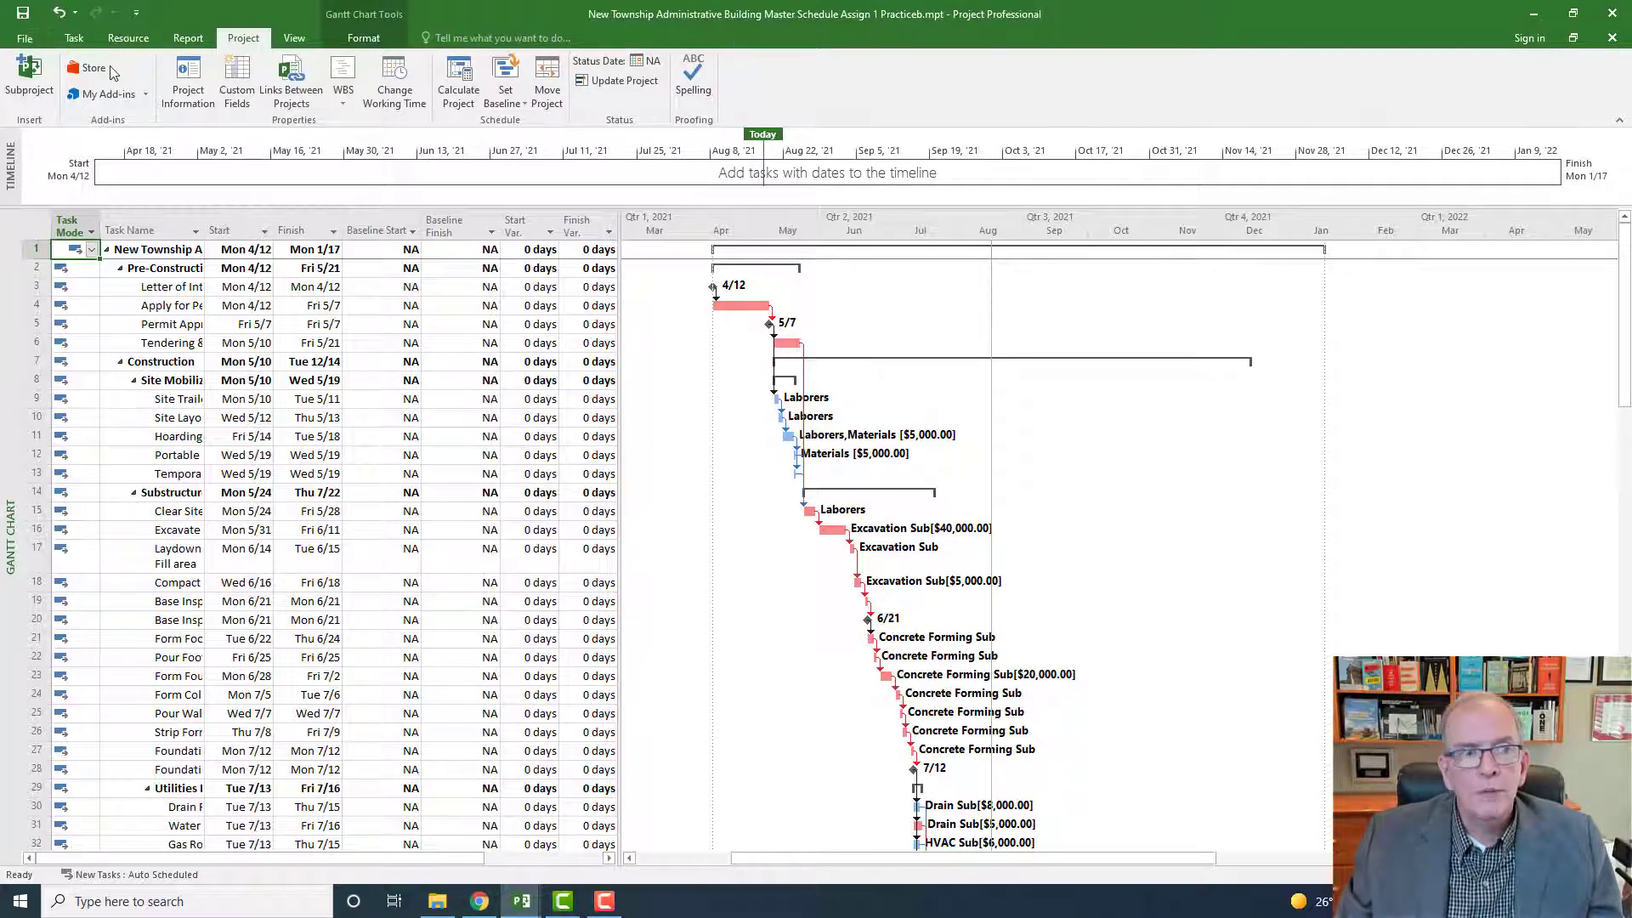
click(25, 38)
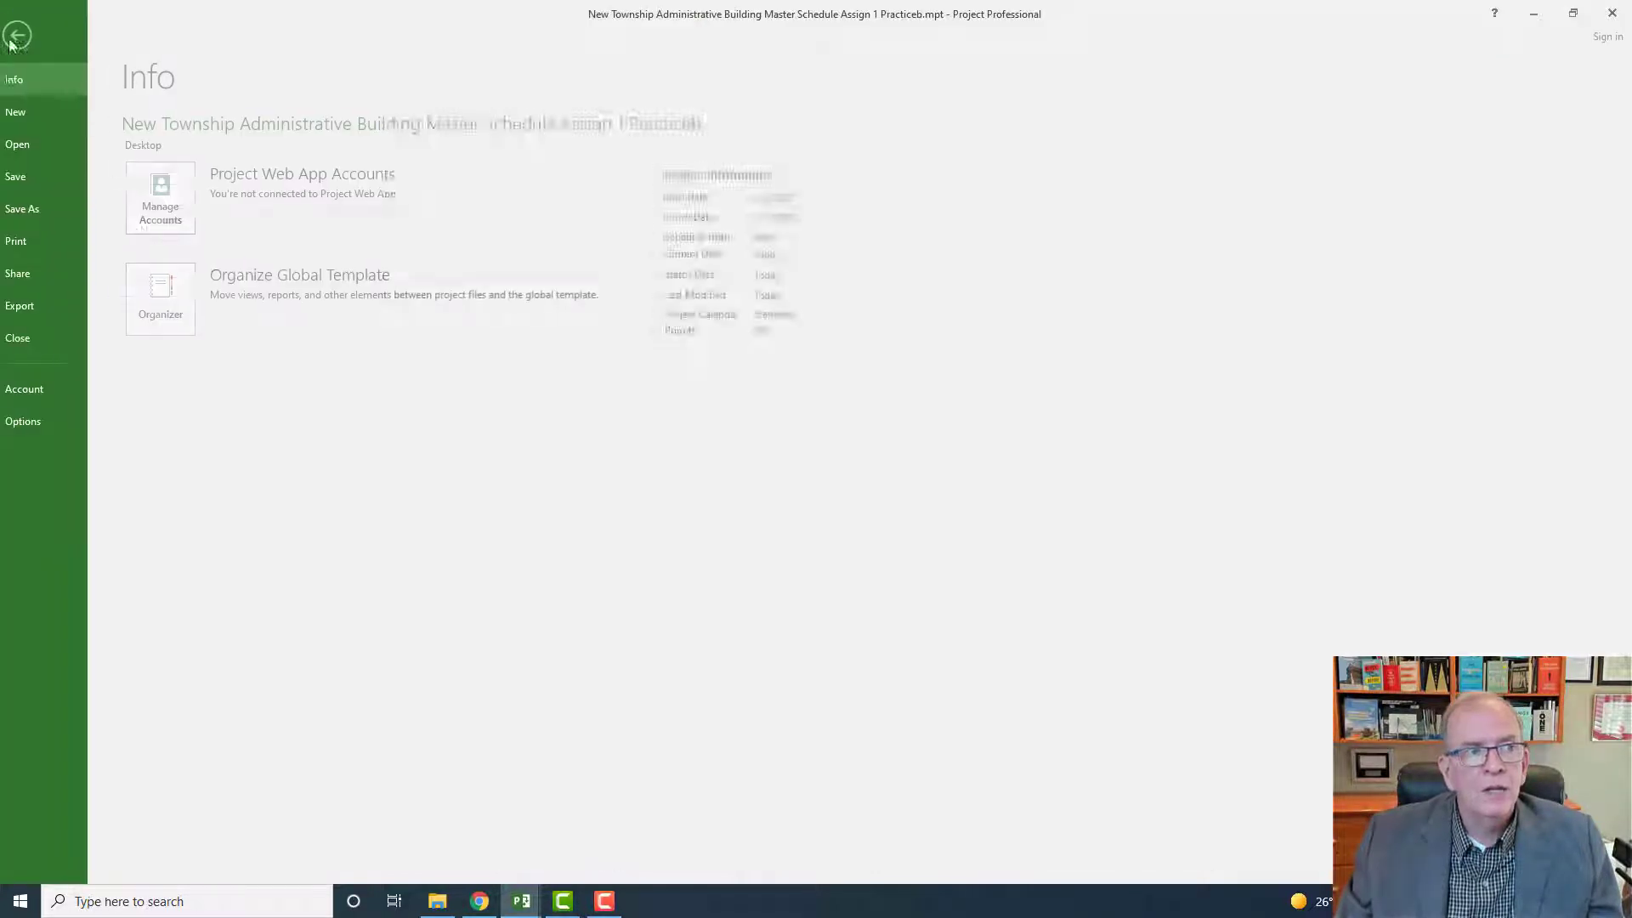
Save to the Desktop as a Project file named 'New Township Administrative Building Master Schedule Assign 1 Practiced'
click(51, 207)
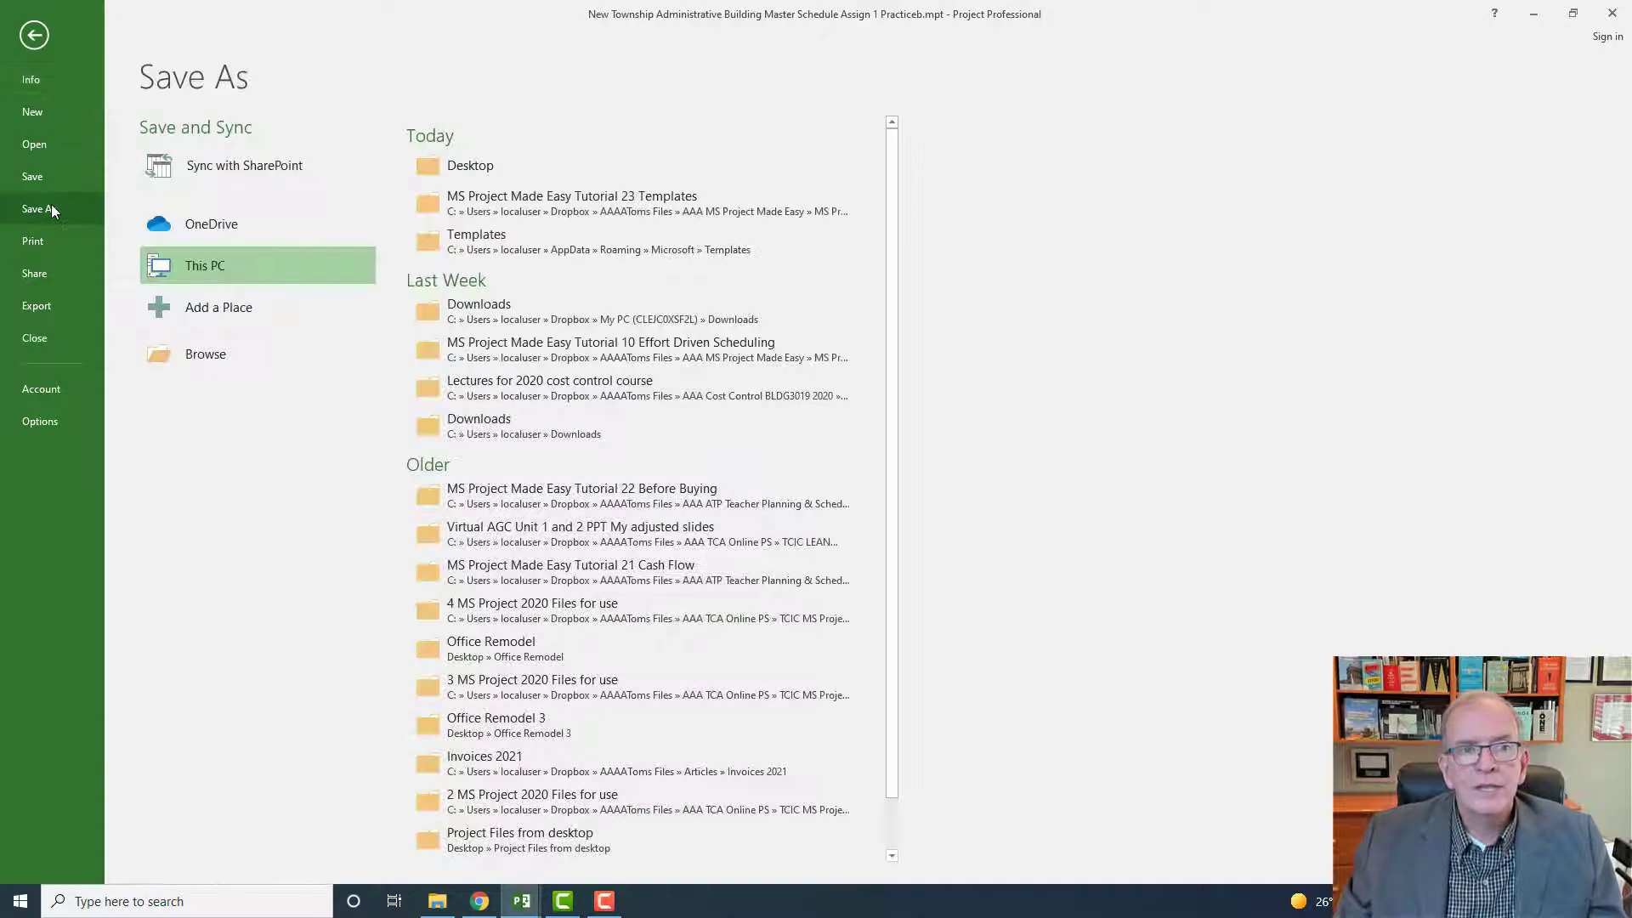
click(498, 165)
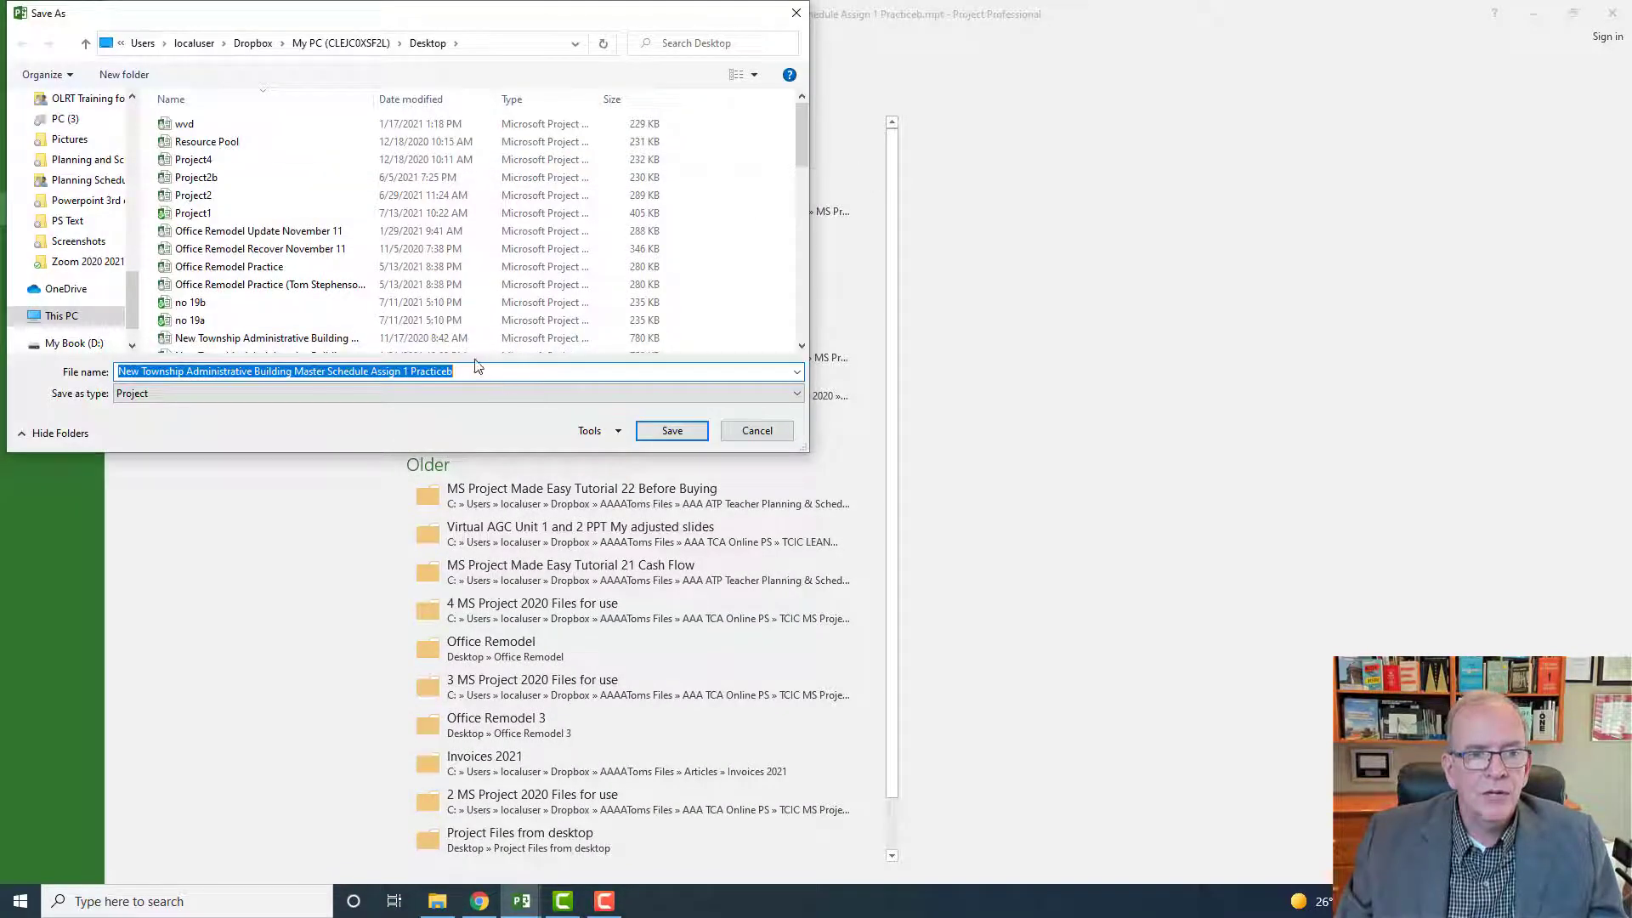
click(470, 370)
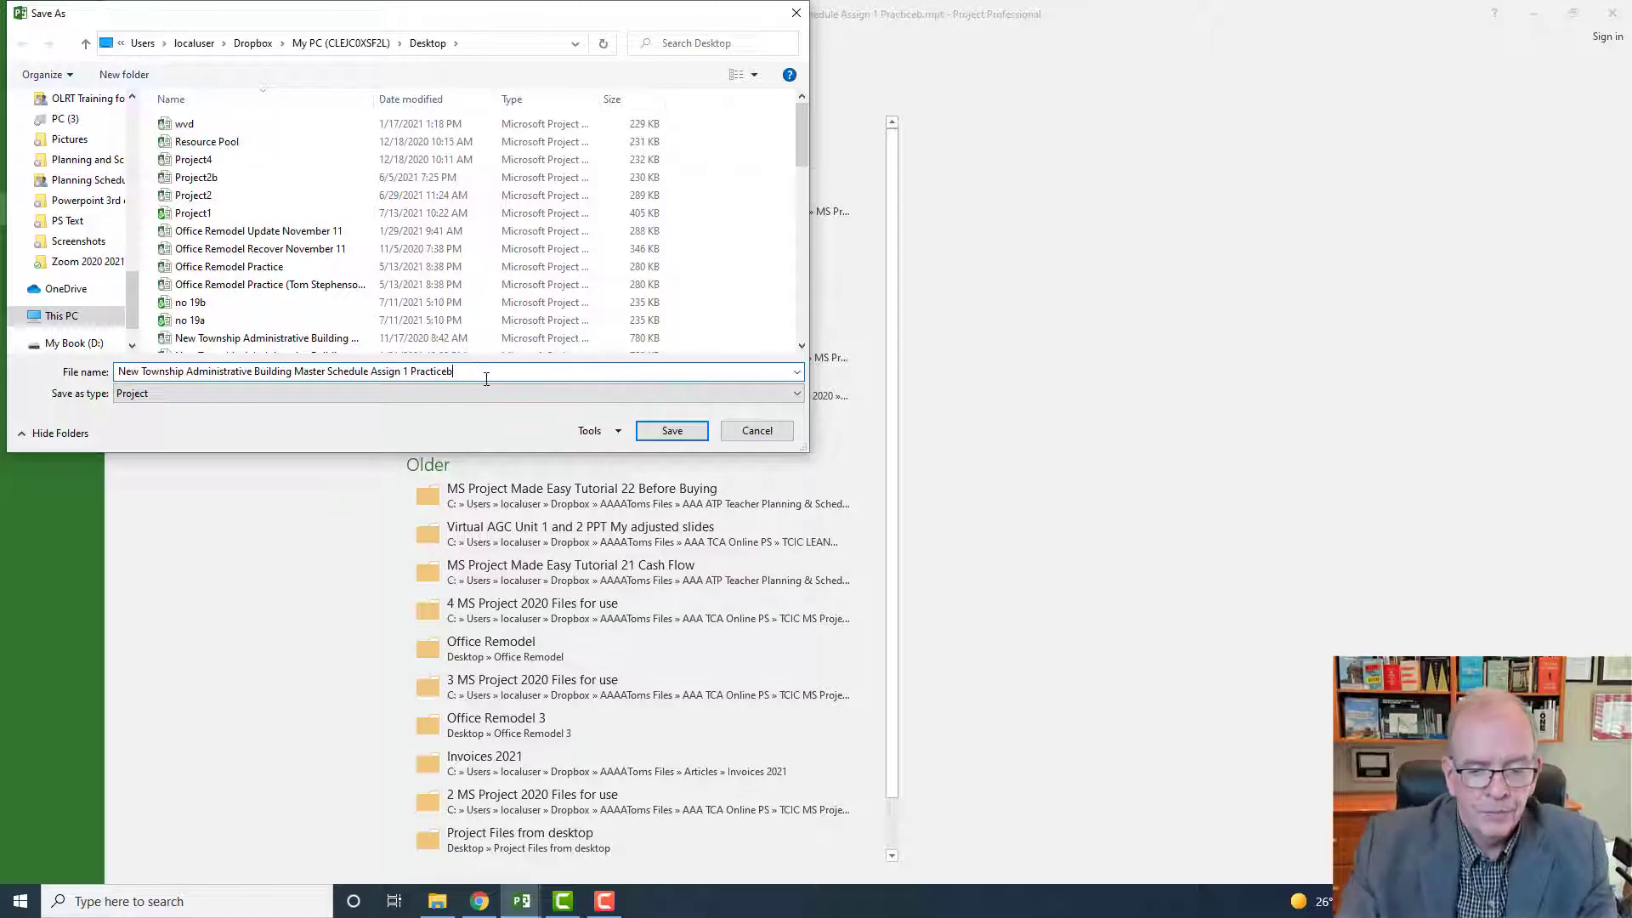
key(BackSpace)
text(d)
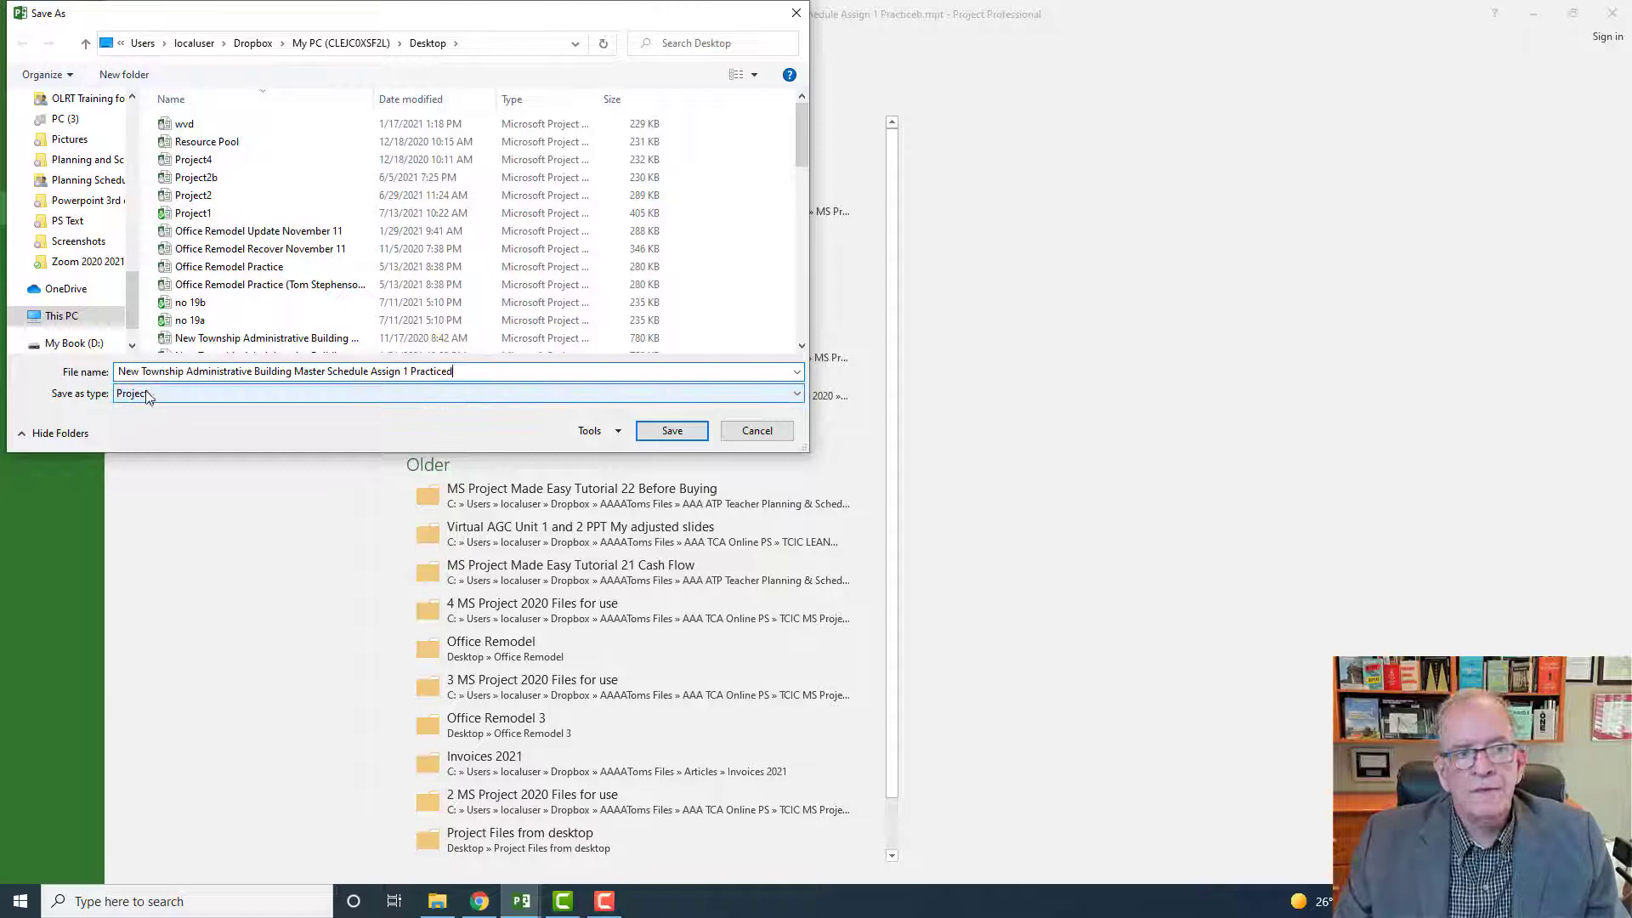
click(672, 432)
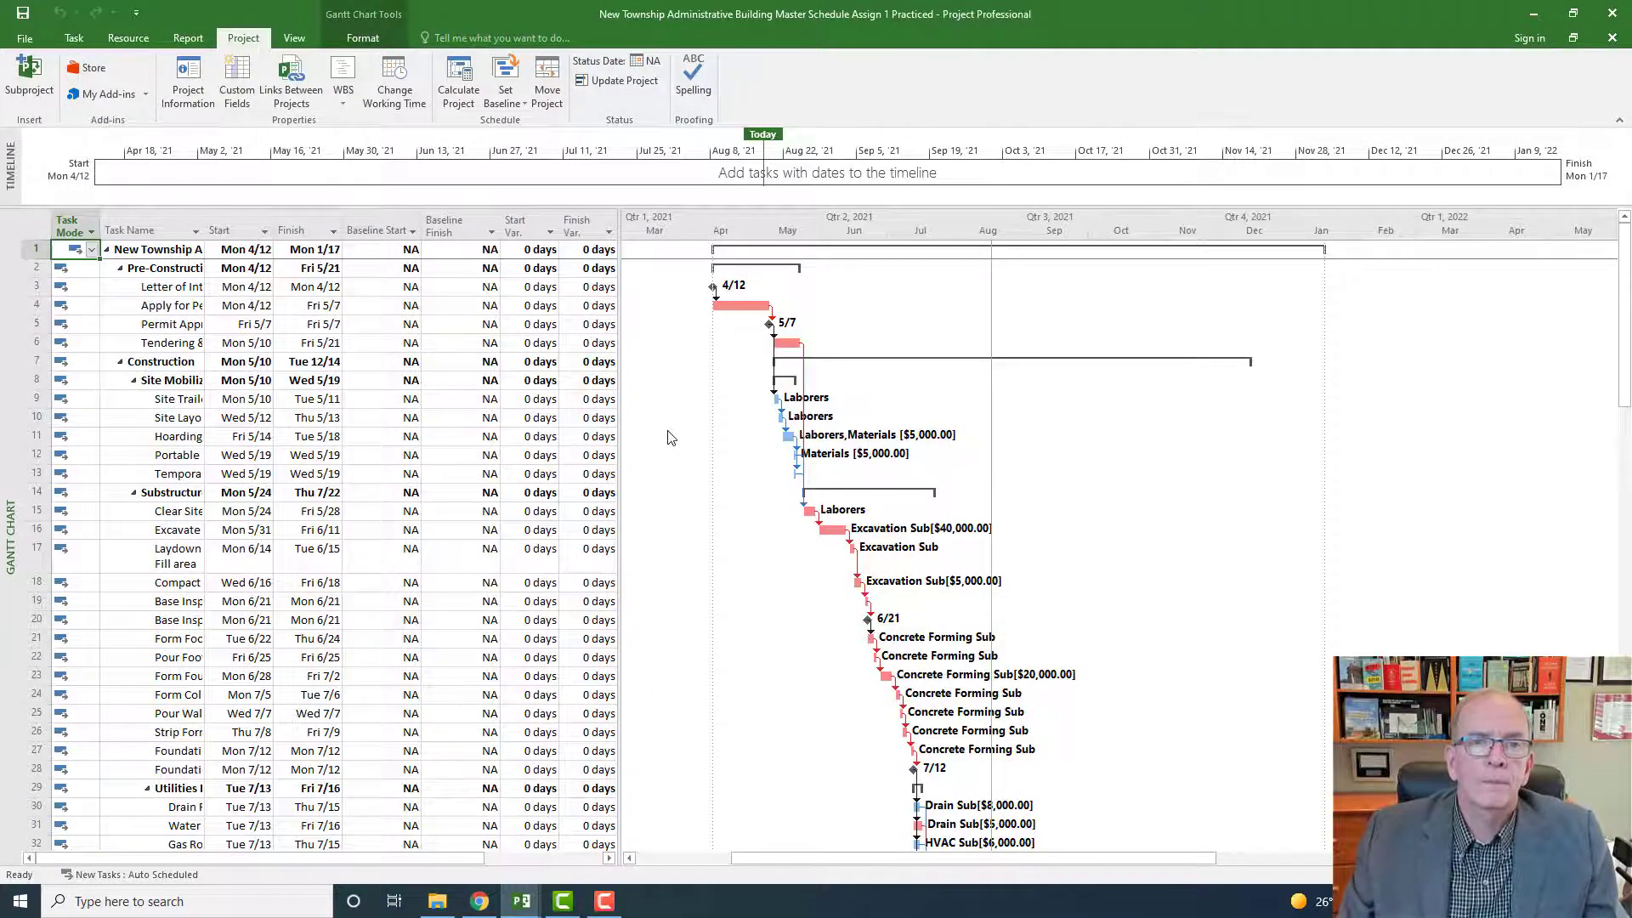
click(32, 48)
click(39, 212)
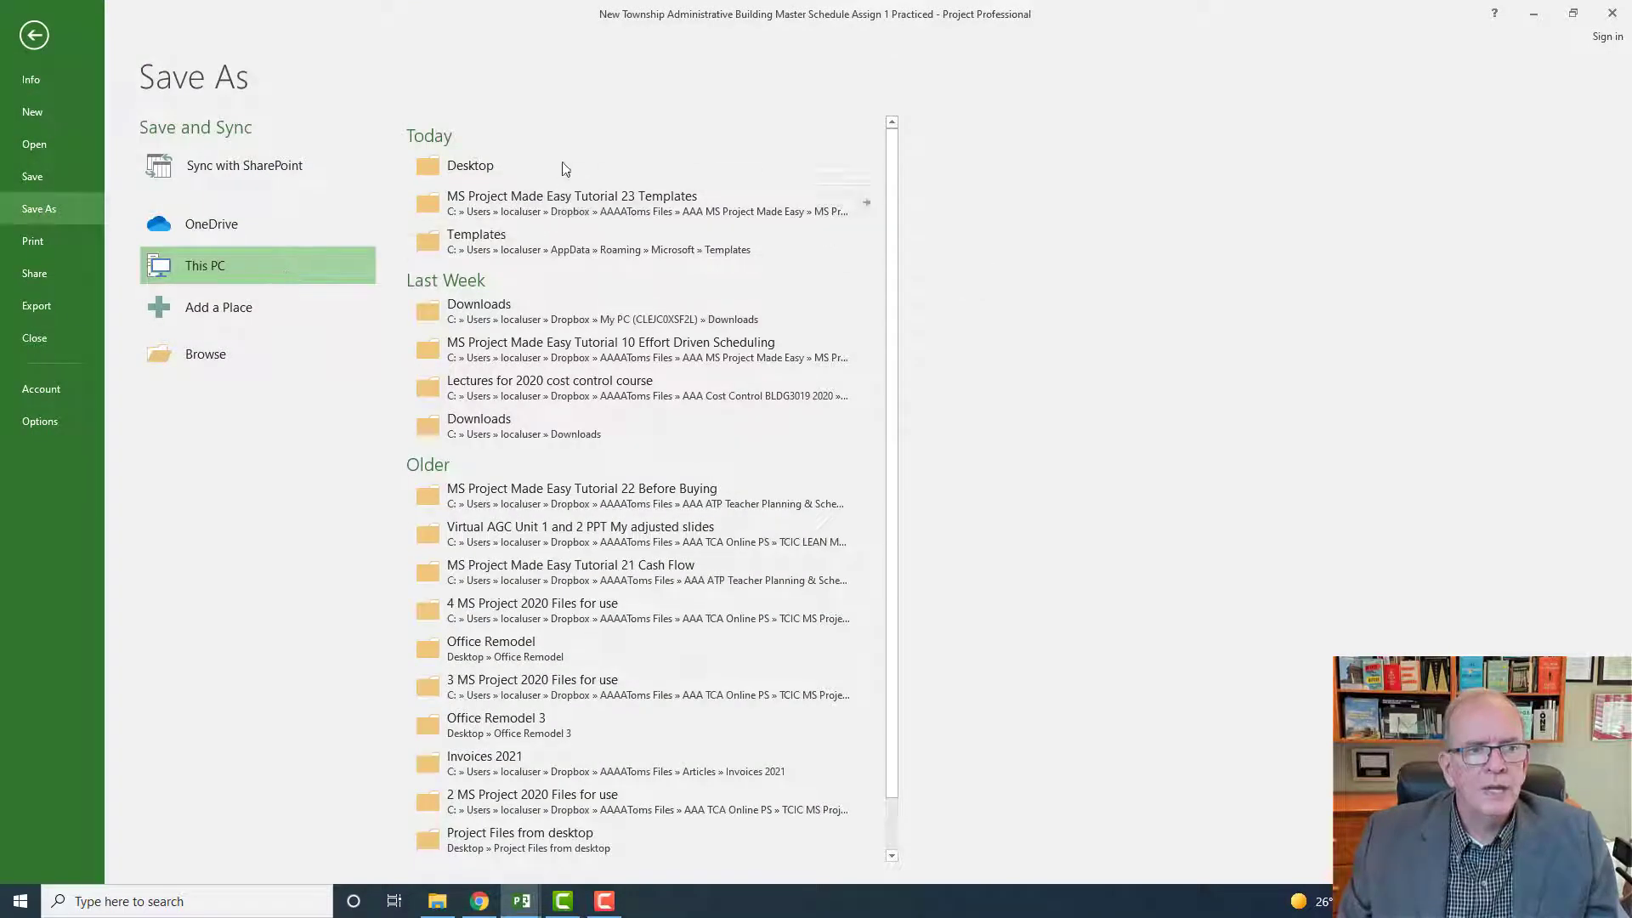
click(538, 166)
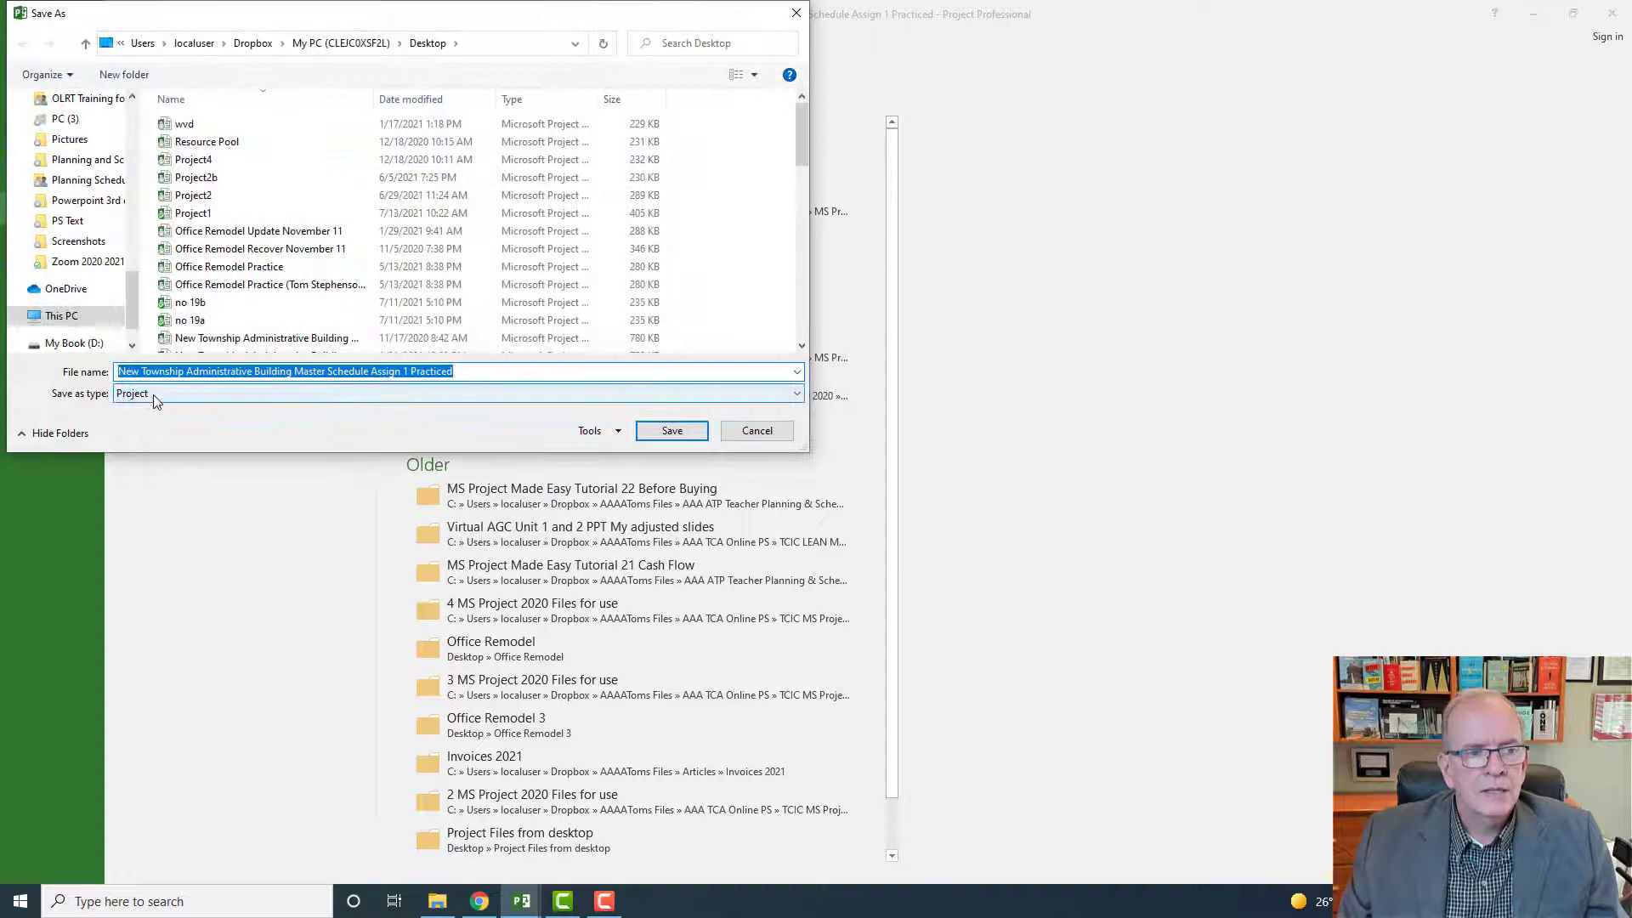
click(797, 394)
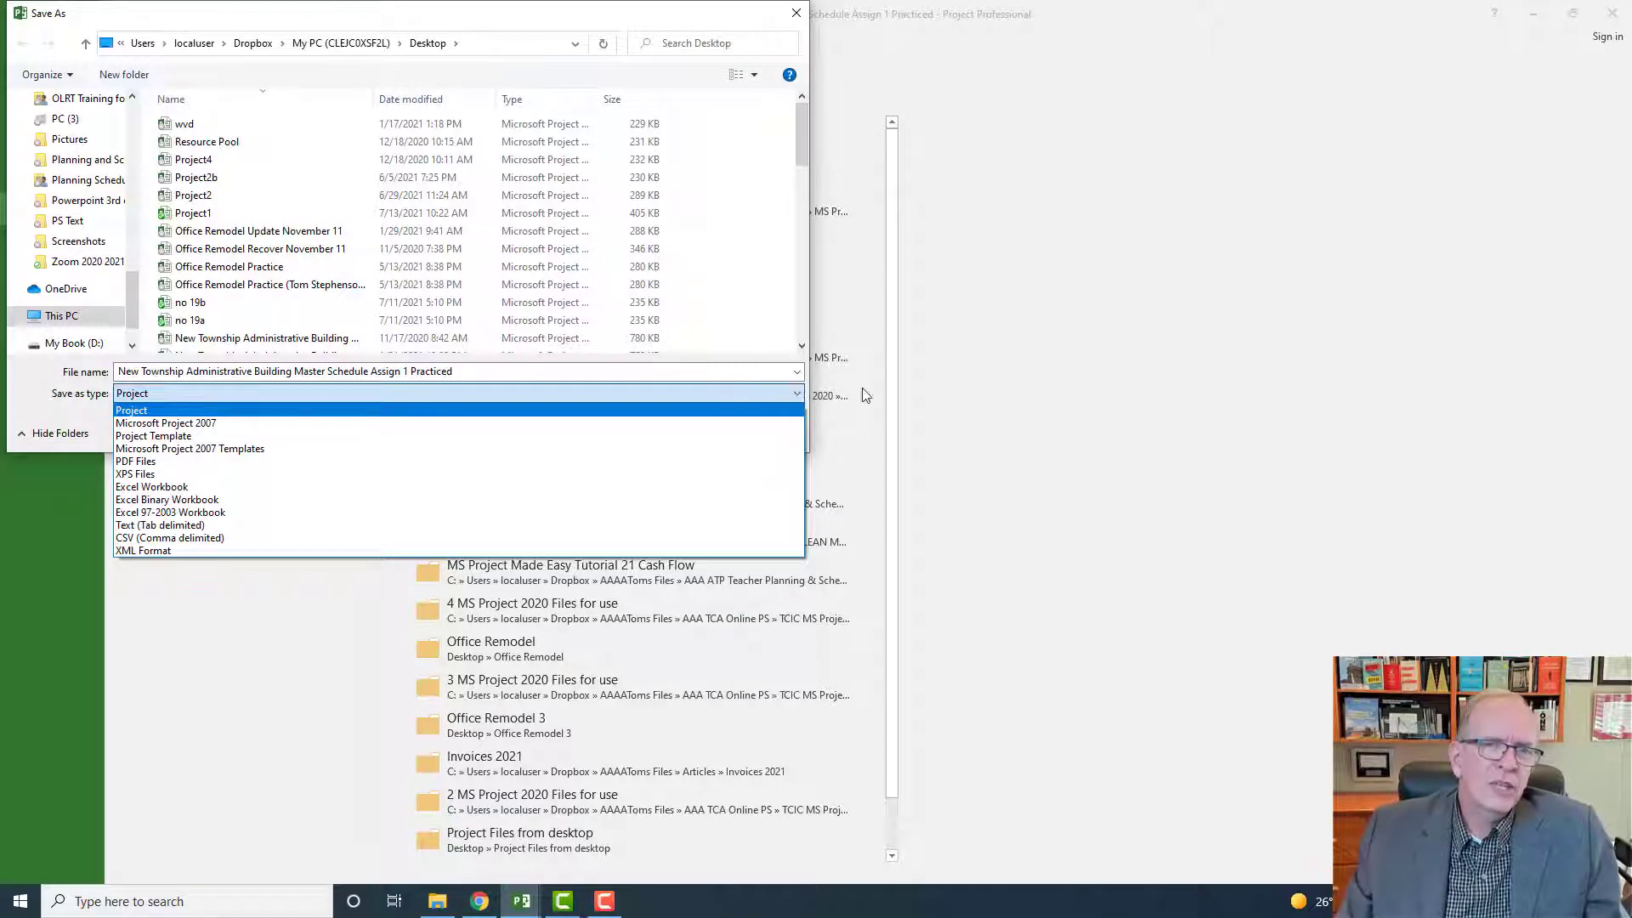
click(802, 17)
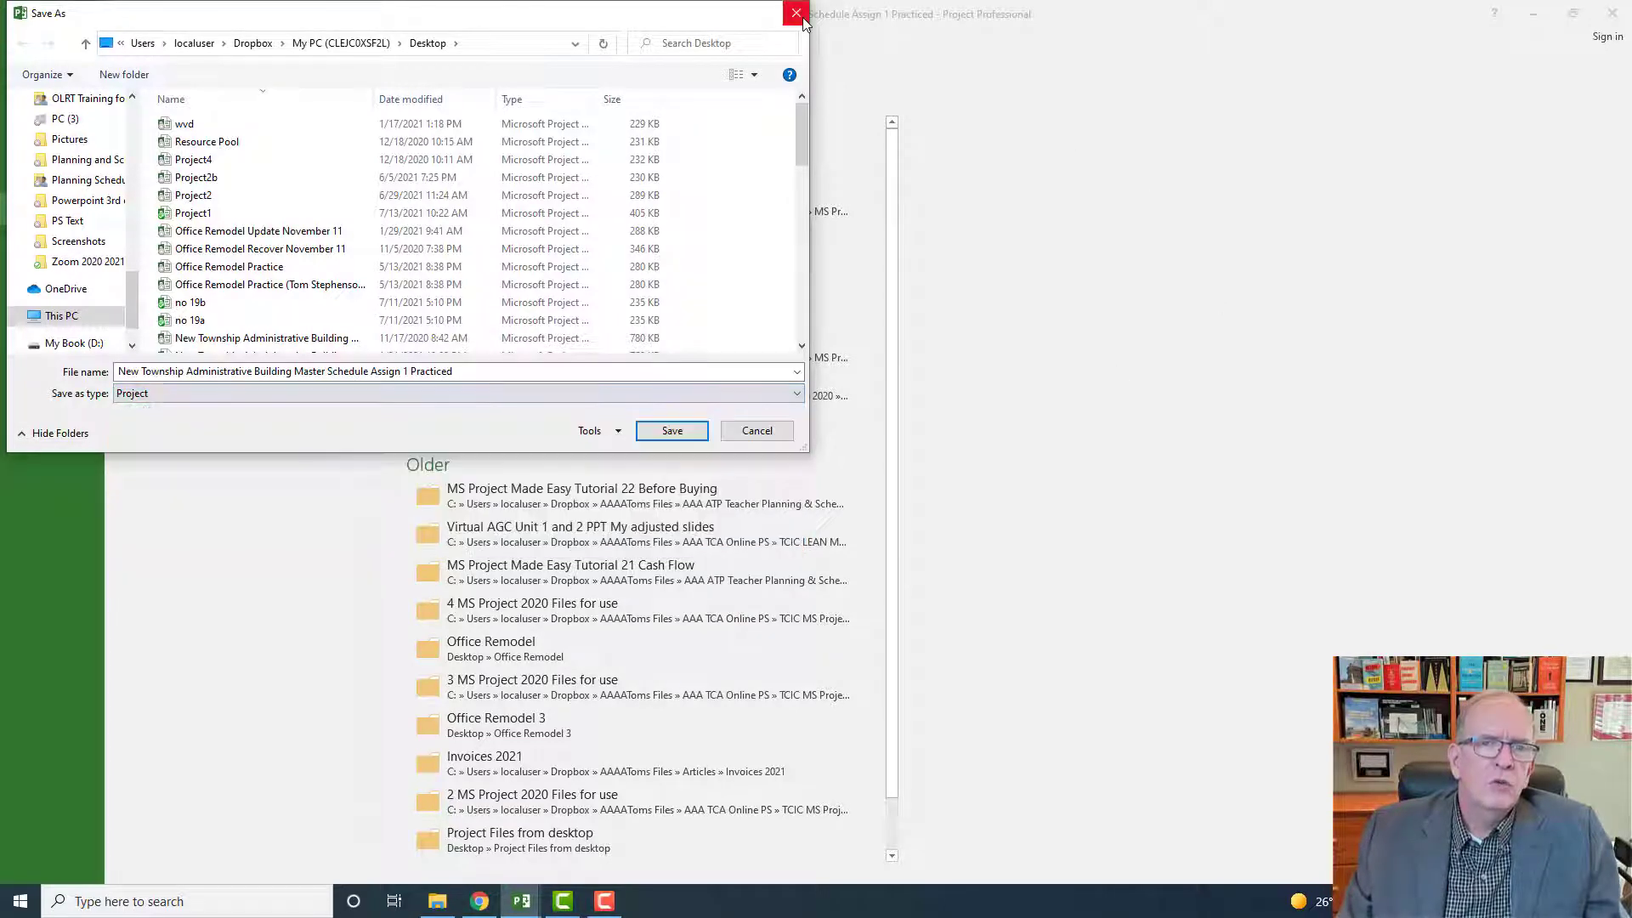
click(797, 14)
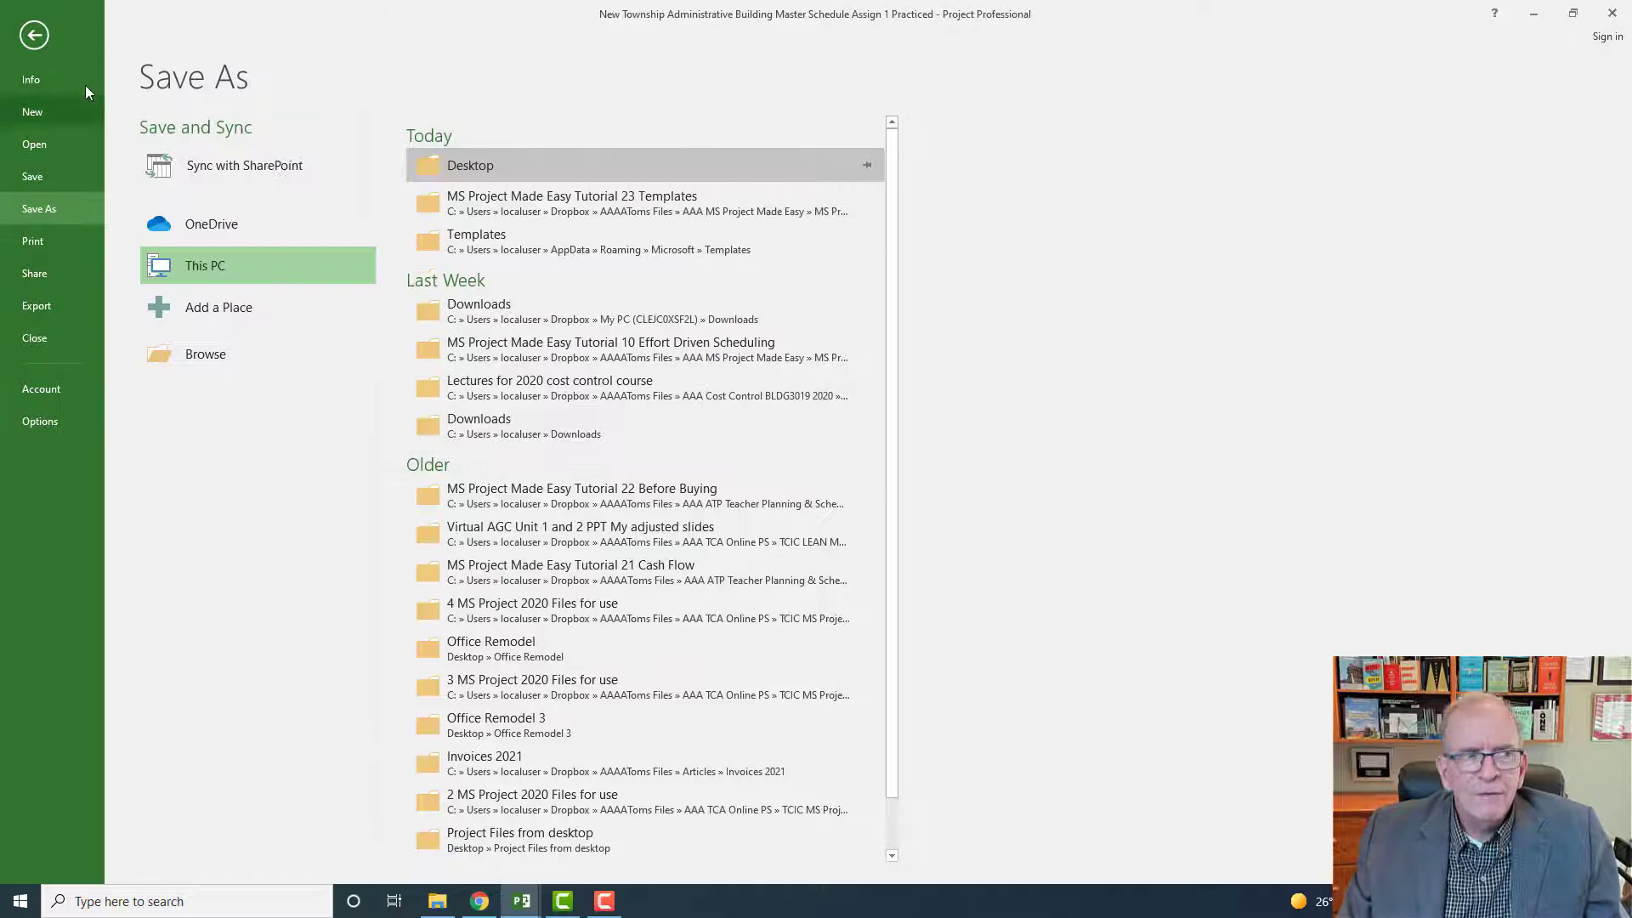
click(39, 33)
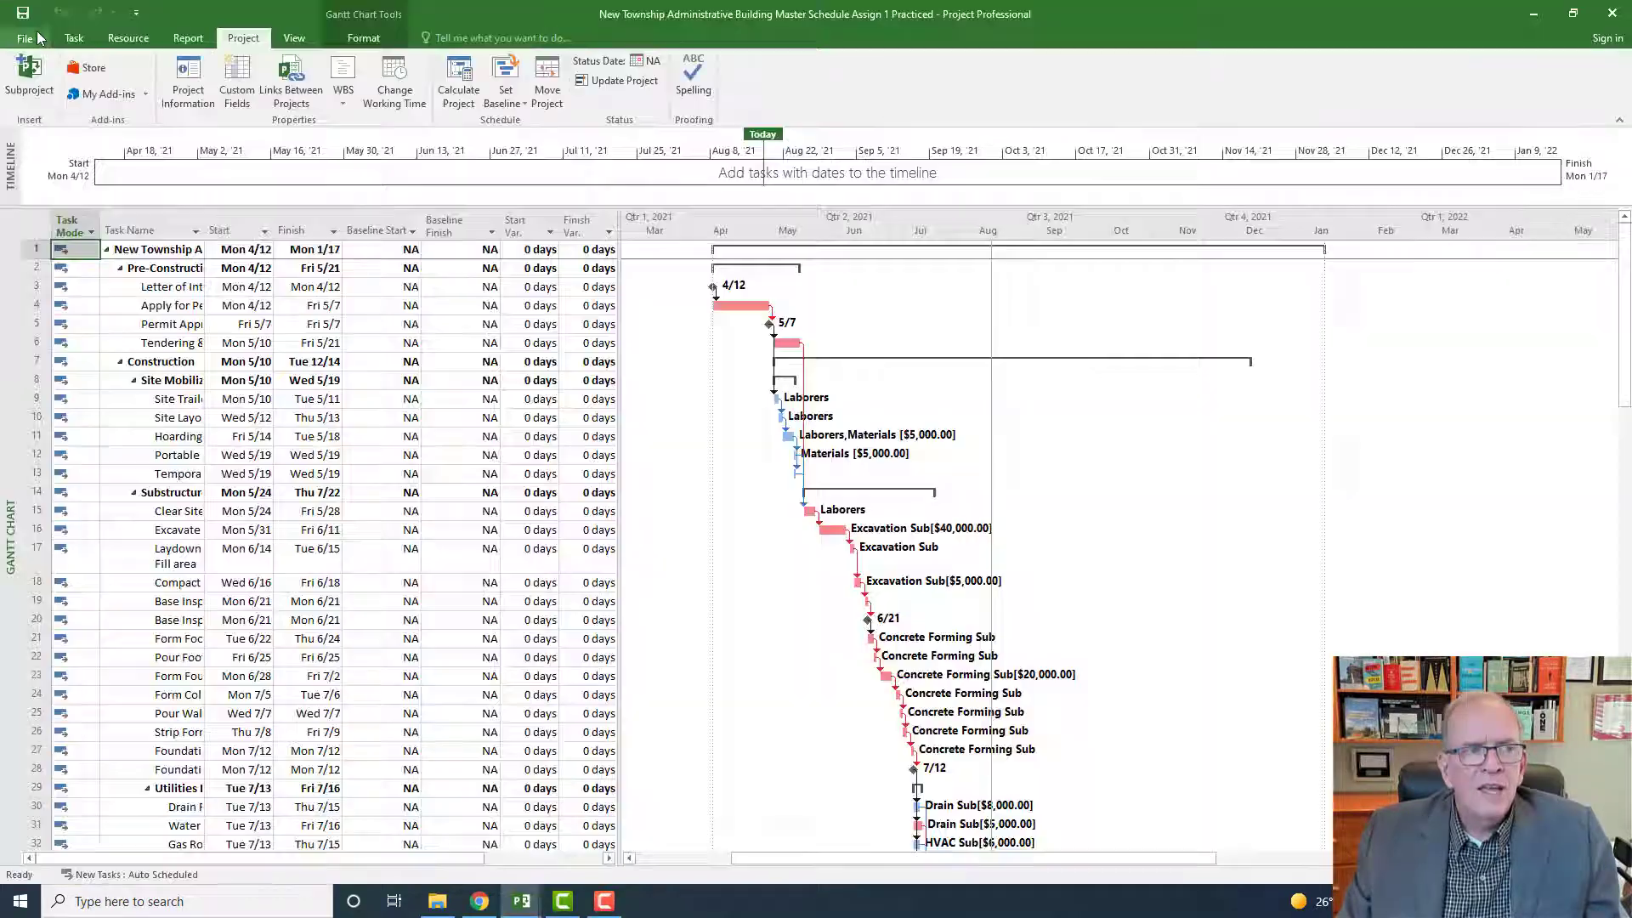
right_click(5, 409)
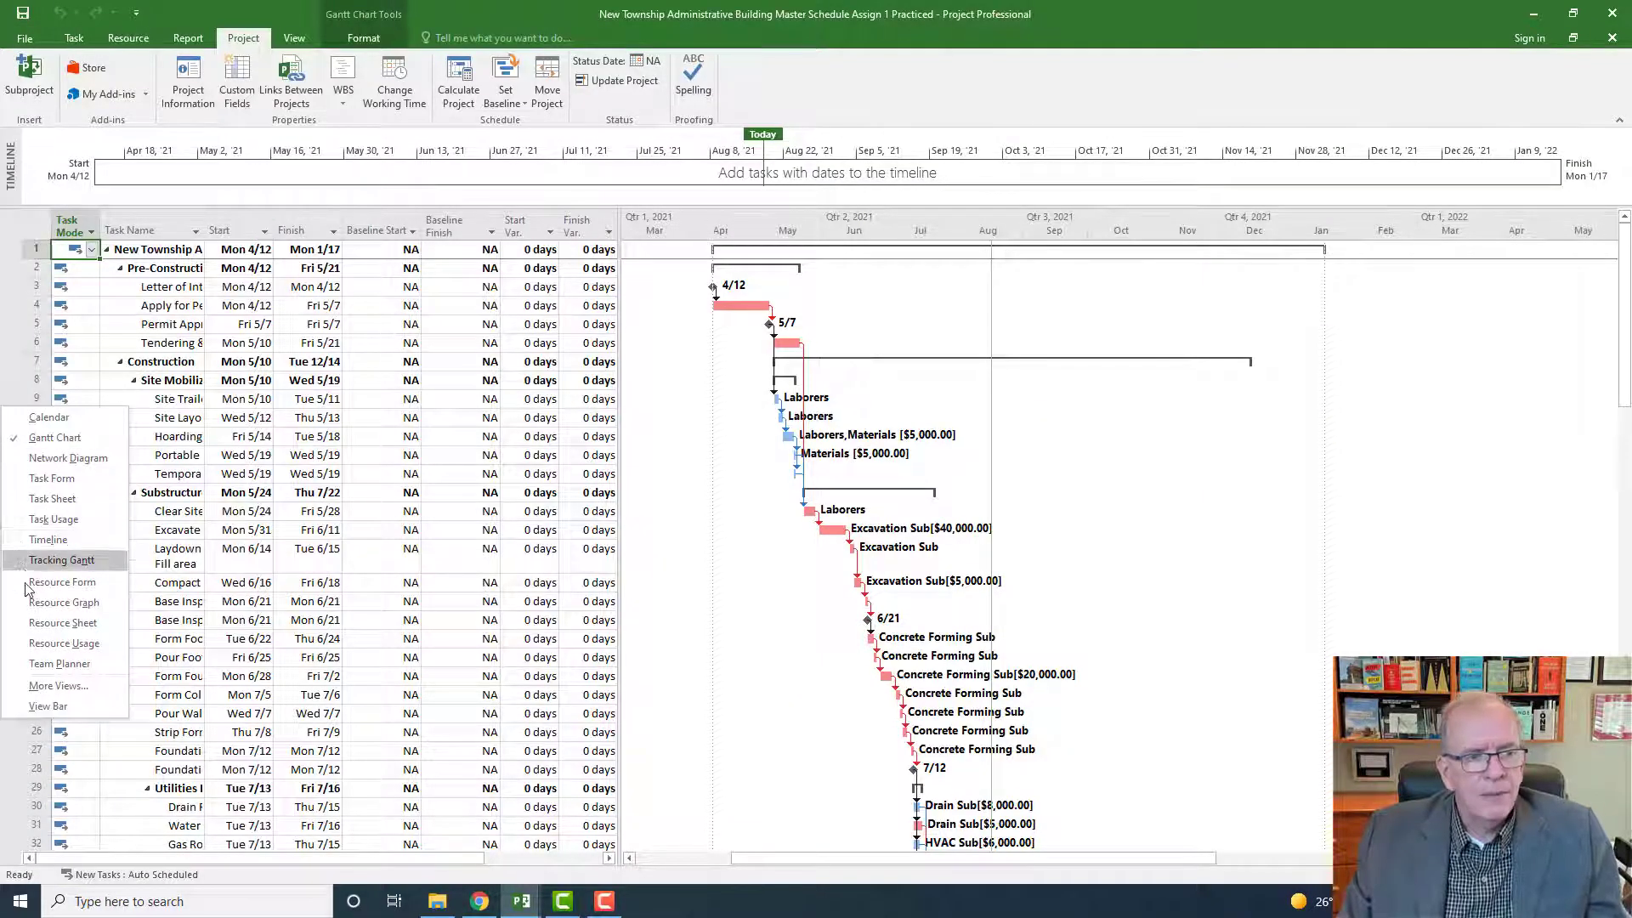
click(38, 623)
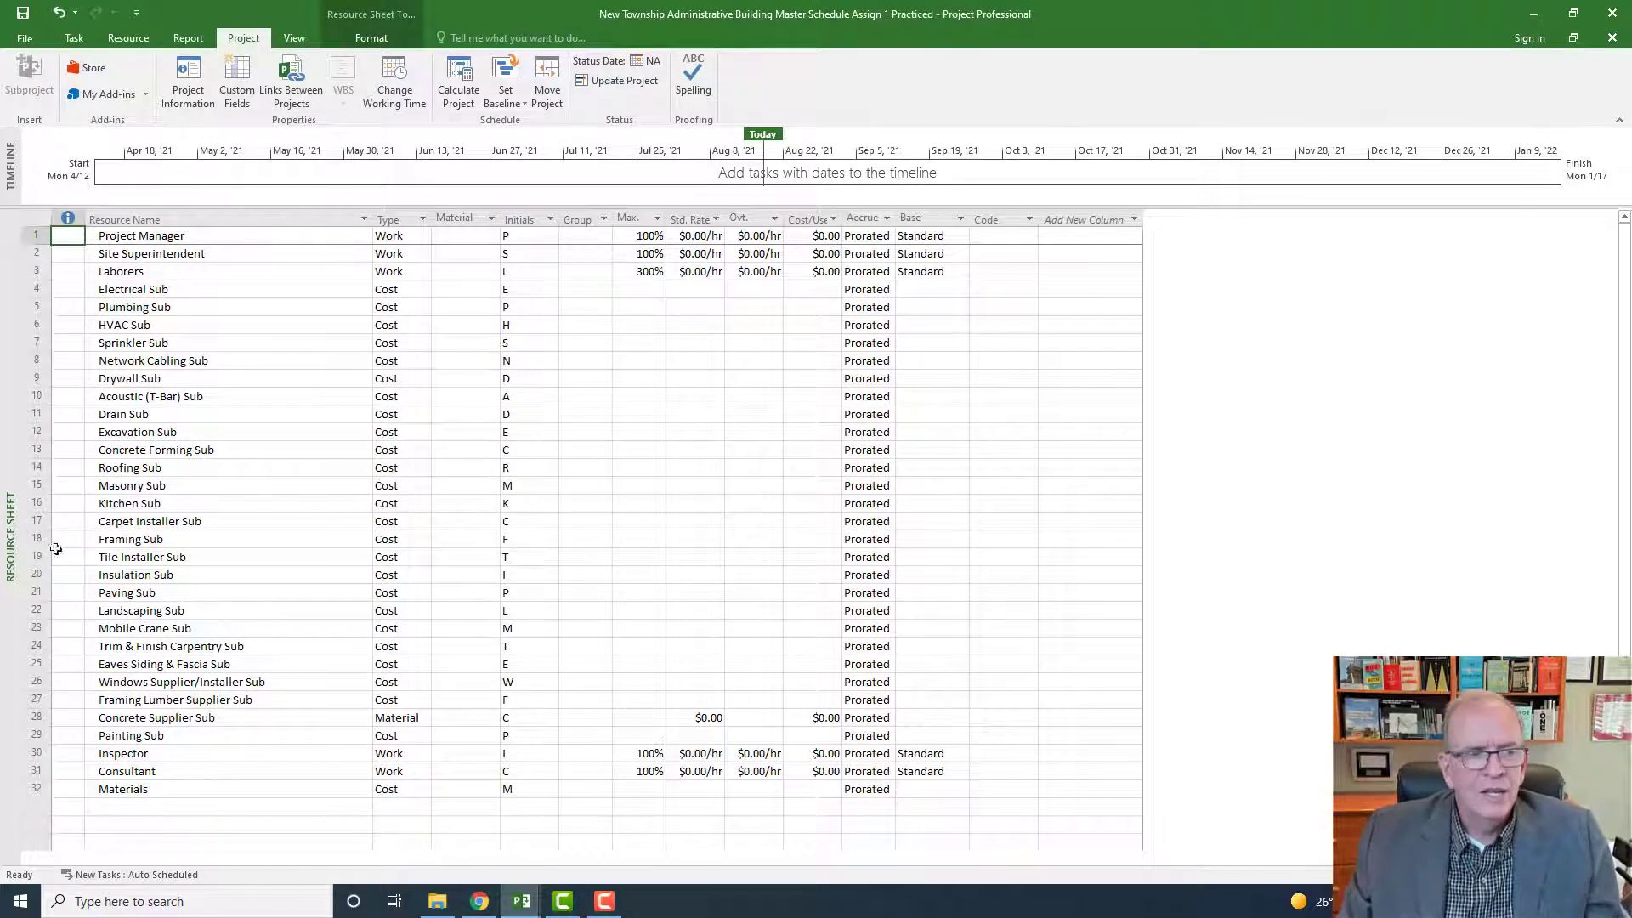
right_click(7, 435)
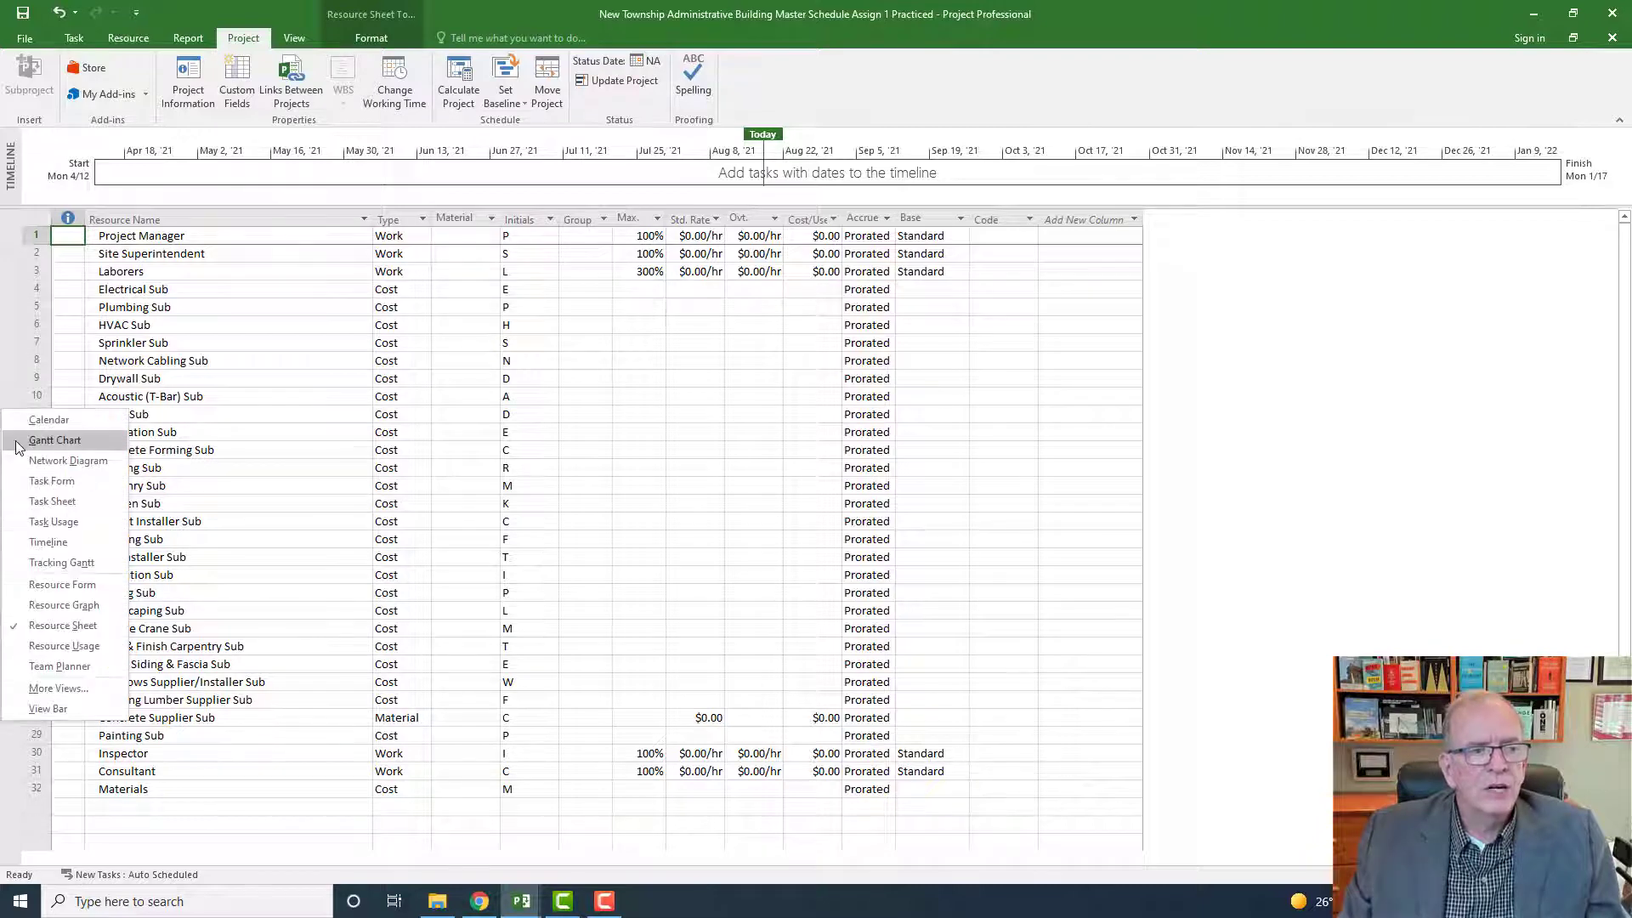
click(42, 439)
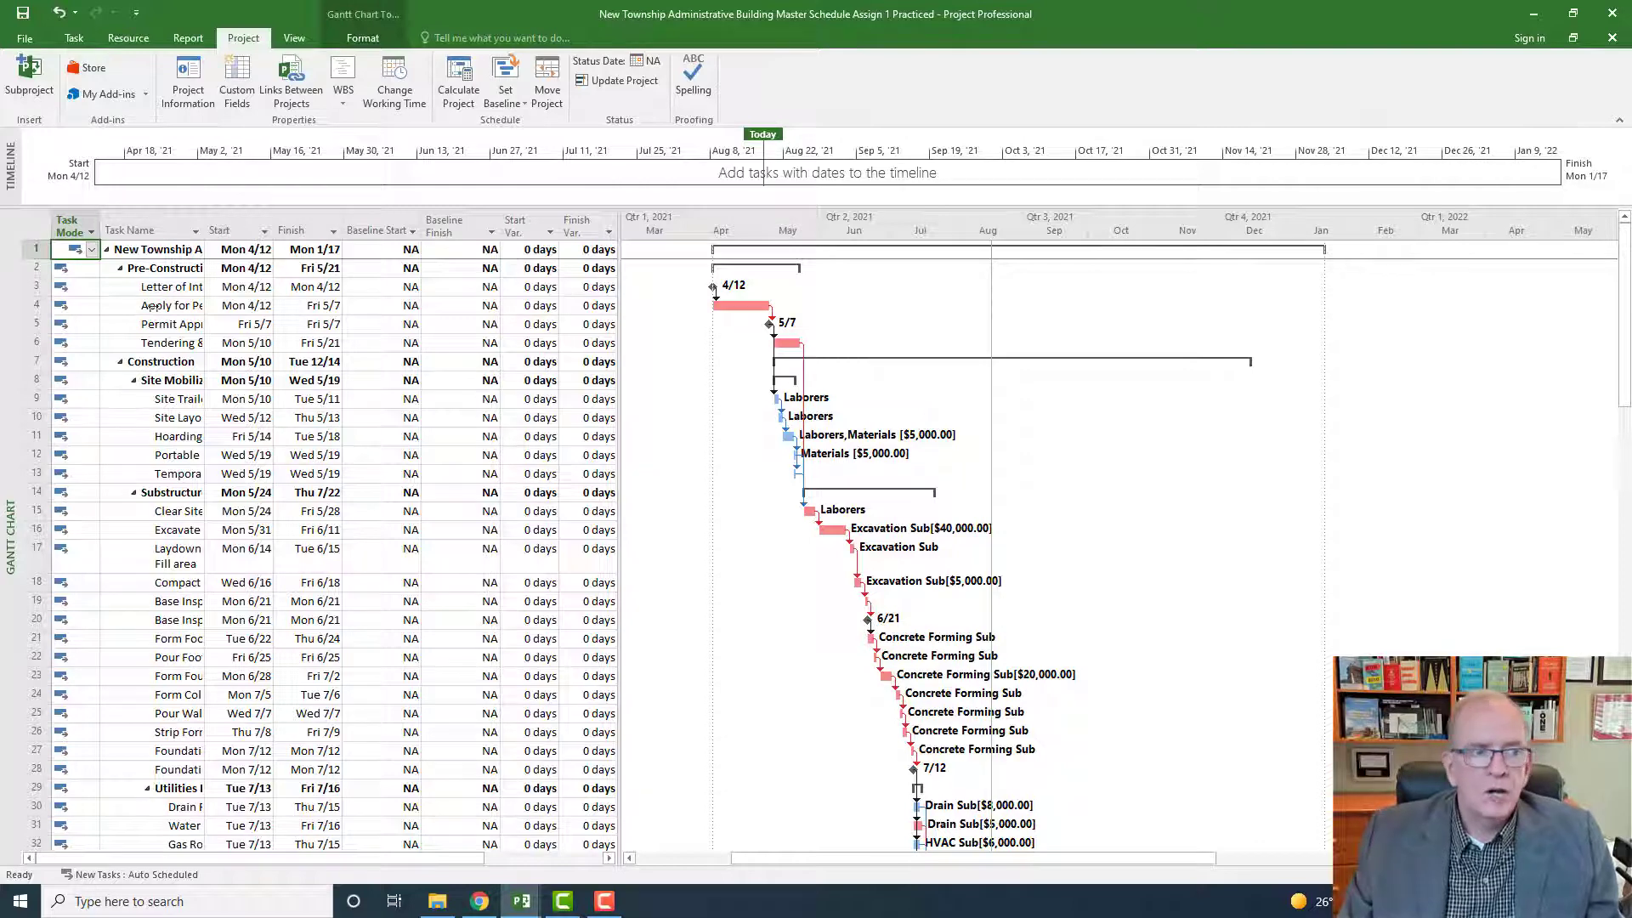
Widen the Task Name column and scroll down to the Substructure tasks
drag(205, 229, 230, 229)
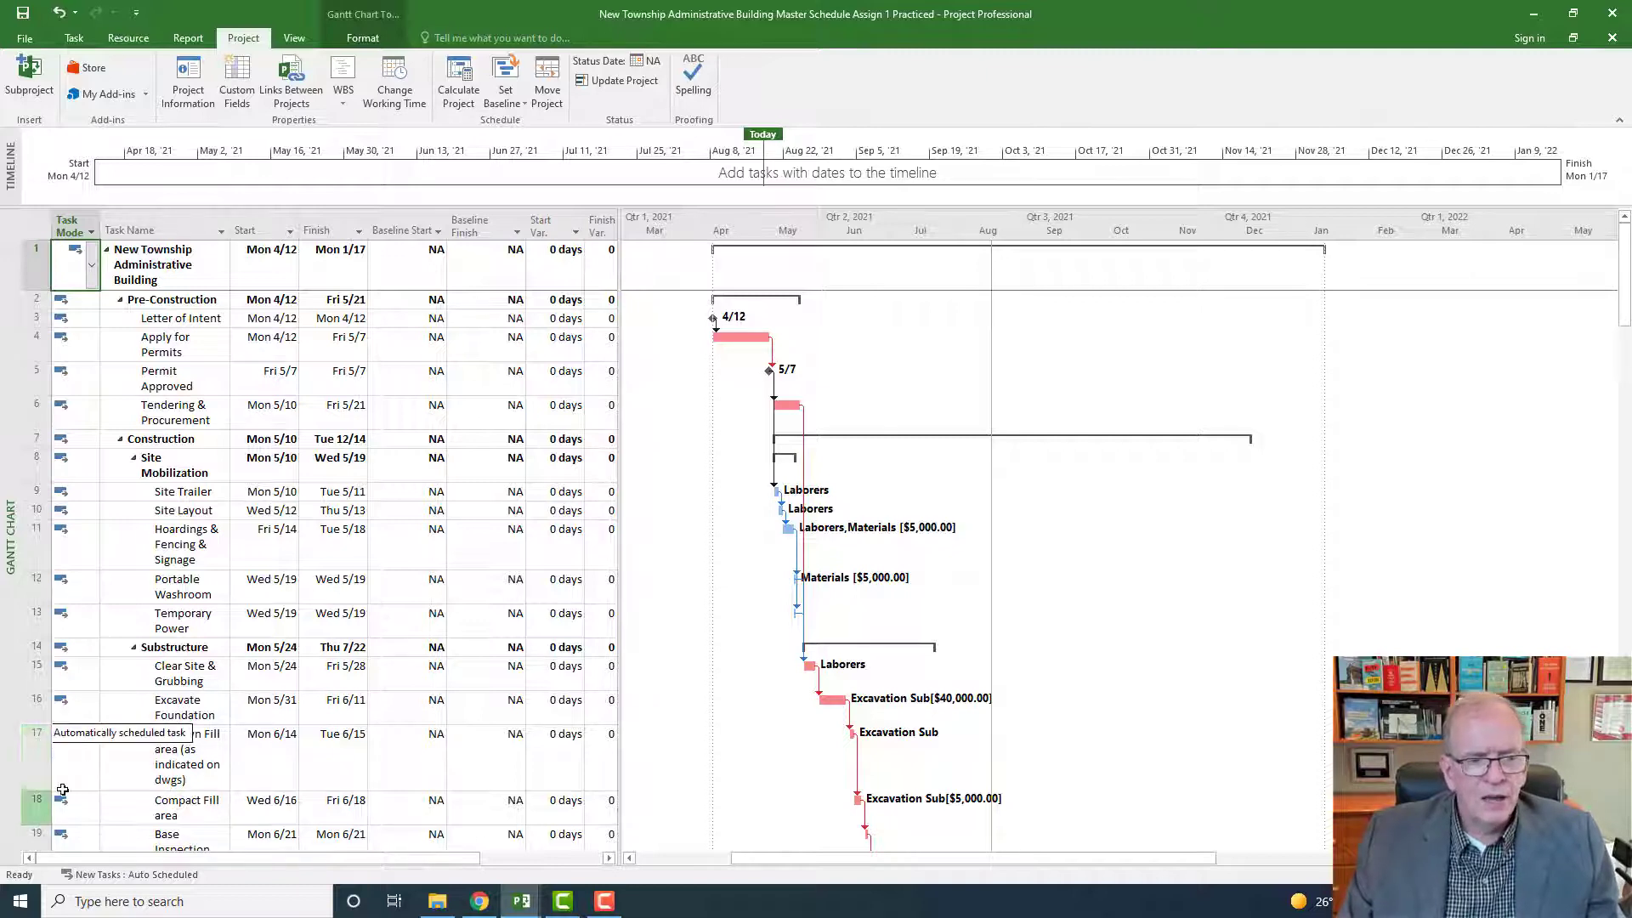
scroll(62, 789, down, 4)
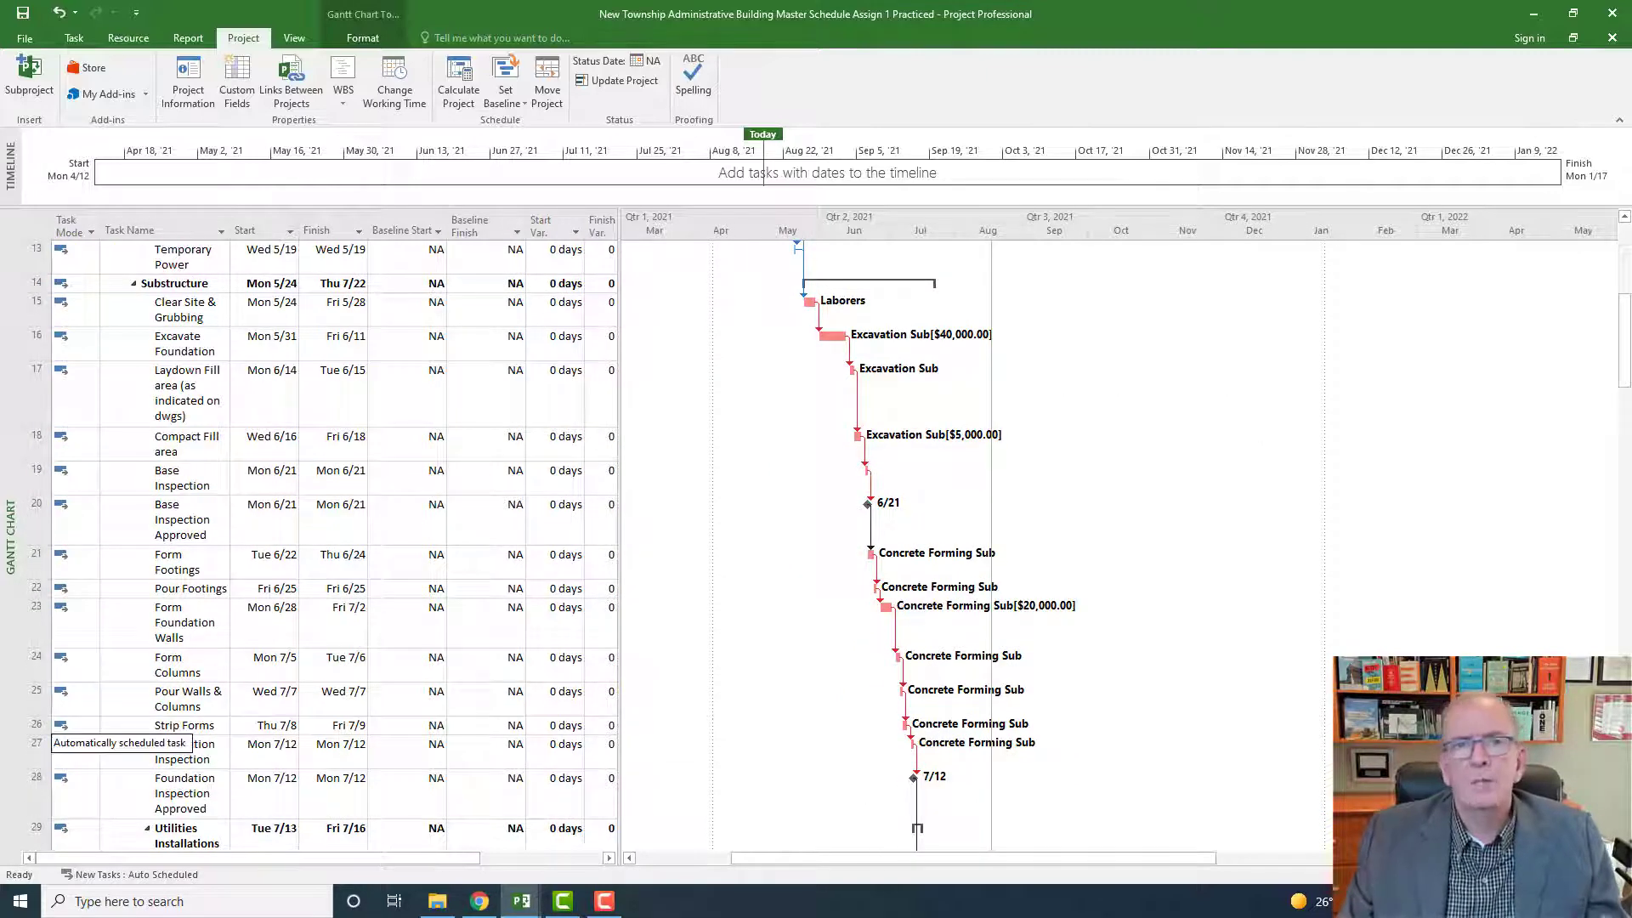